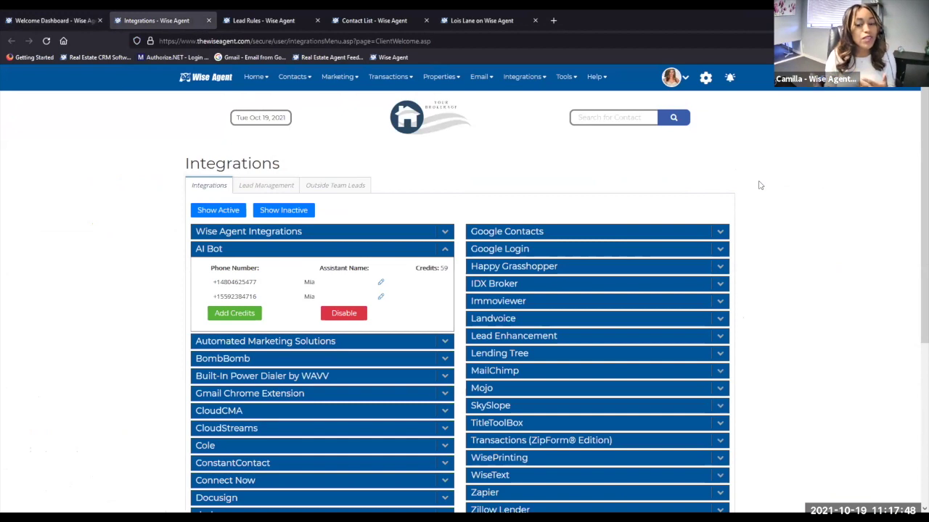
- Expand the WiseText integration to check its phone numbers and remaining text credits
scroll(759, 348, "down", 3)
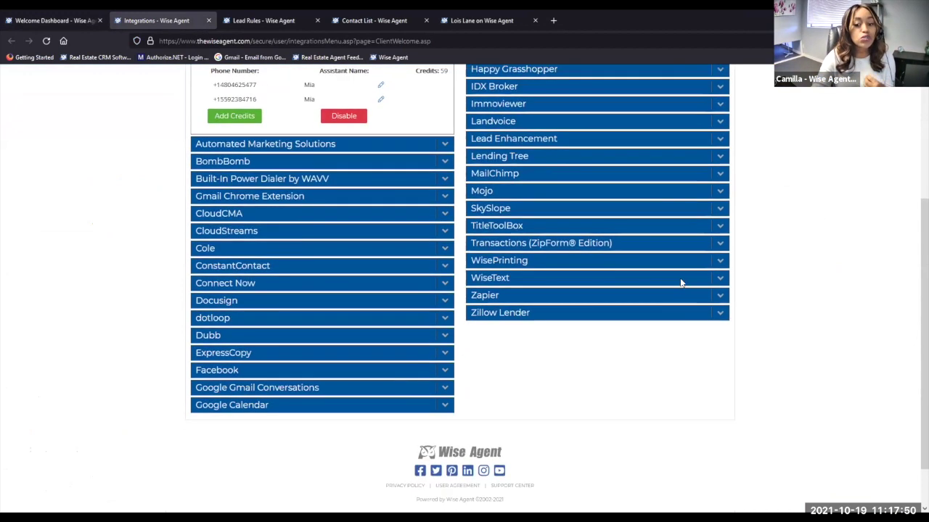
left_click(722, 281)
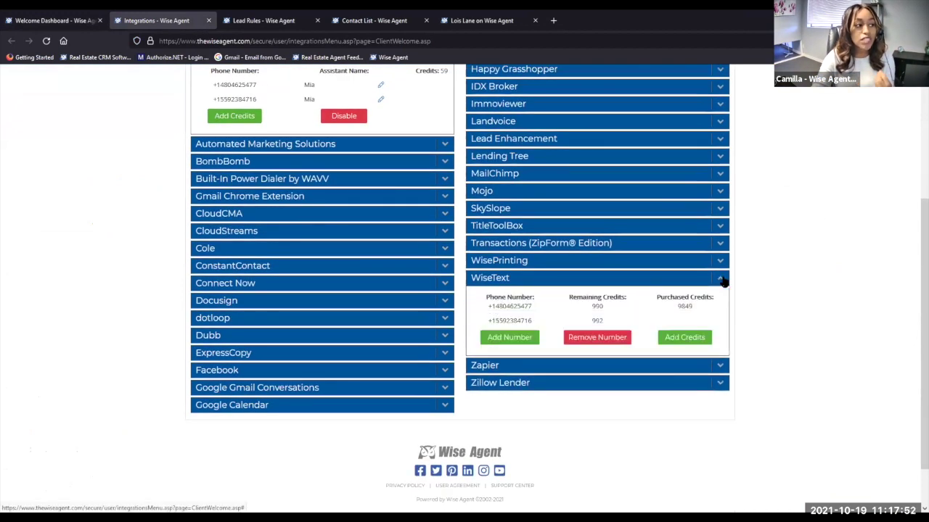
scroll(788, 327, "up", 2)
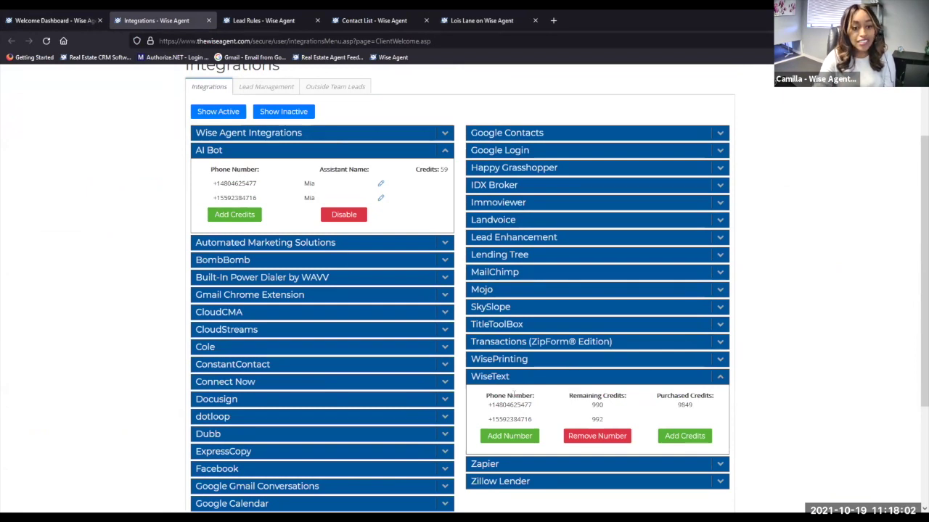
scroll(522, 428, "up", 3)
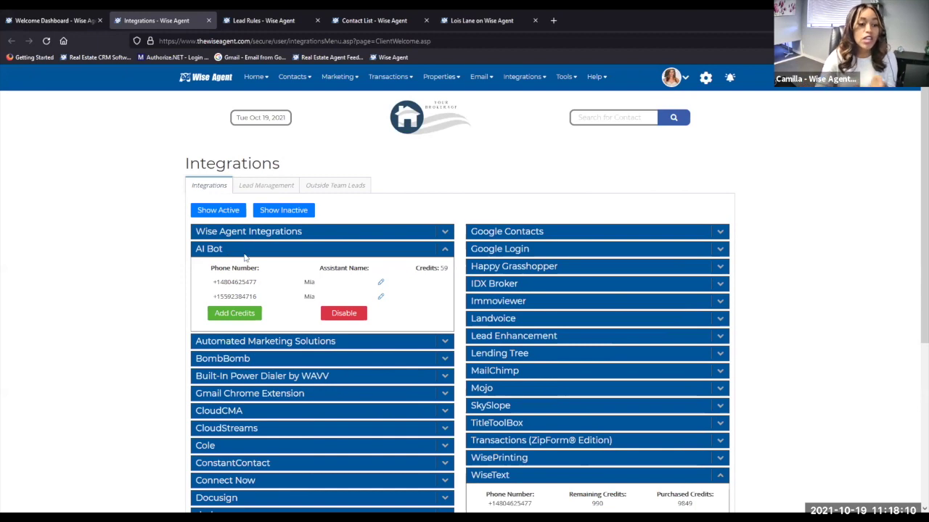
- Review the AI Bot credit purchase options, cancel the purchase form, and recheck the AI Bot integration's details
left_click(251, 314)
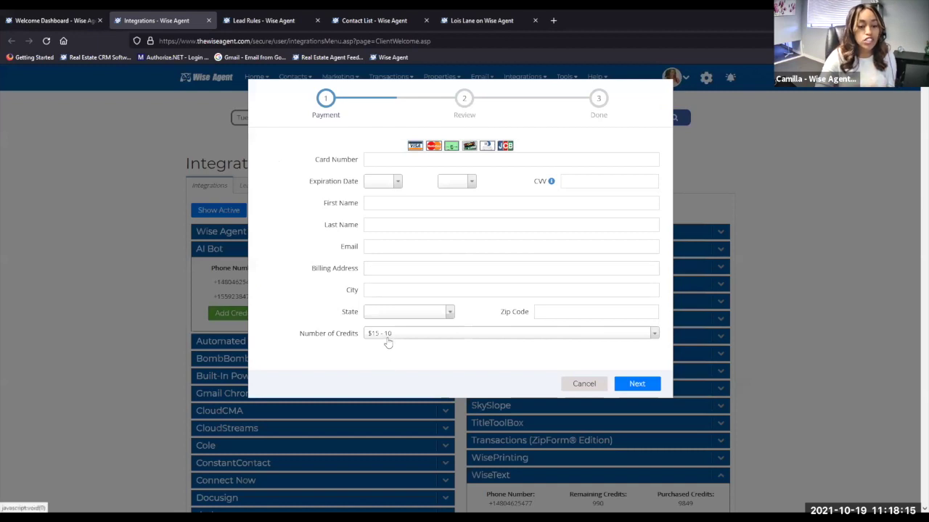
left_click(389, 335)
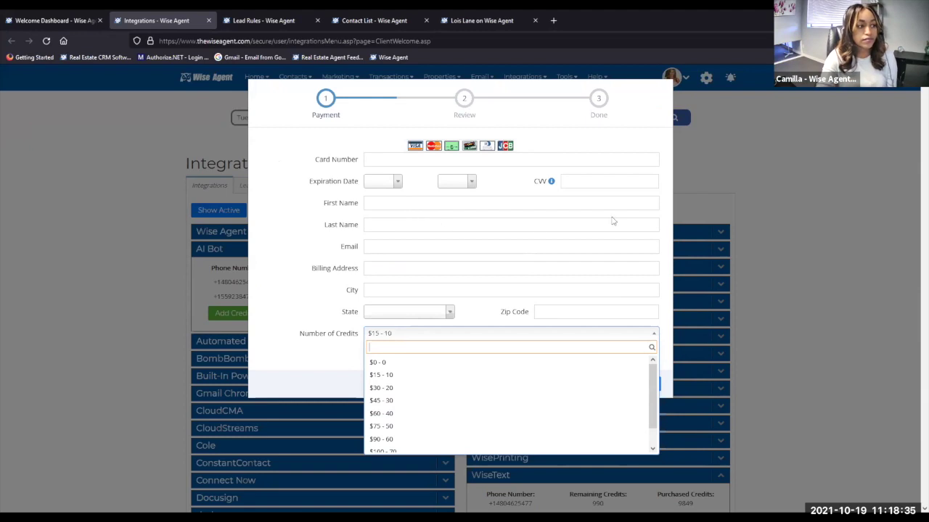
left_click(646, 233)
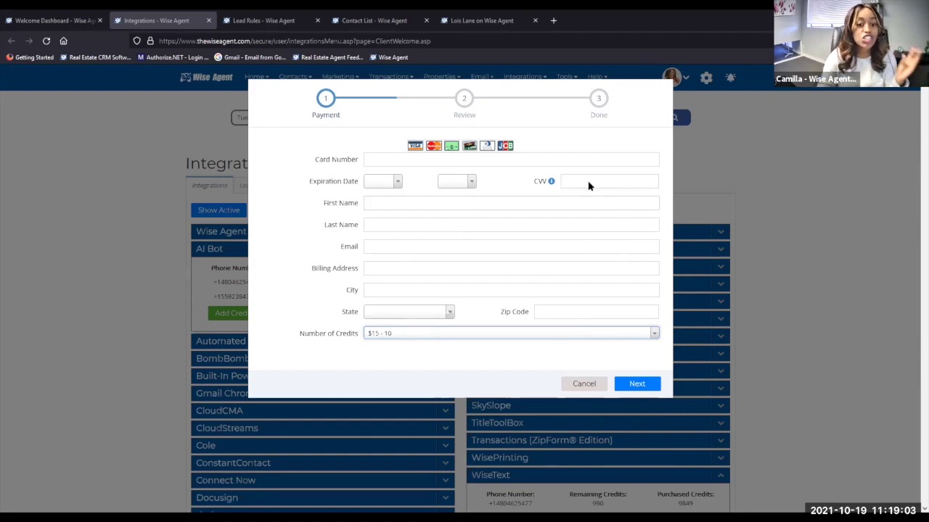
left_click(635, 337)
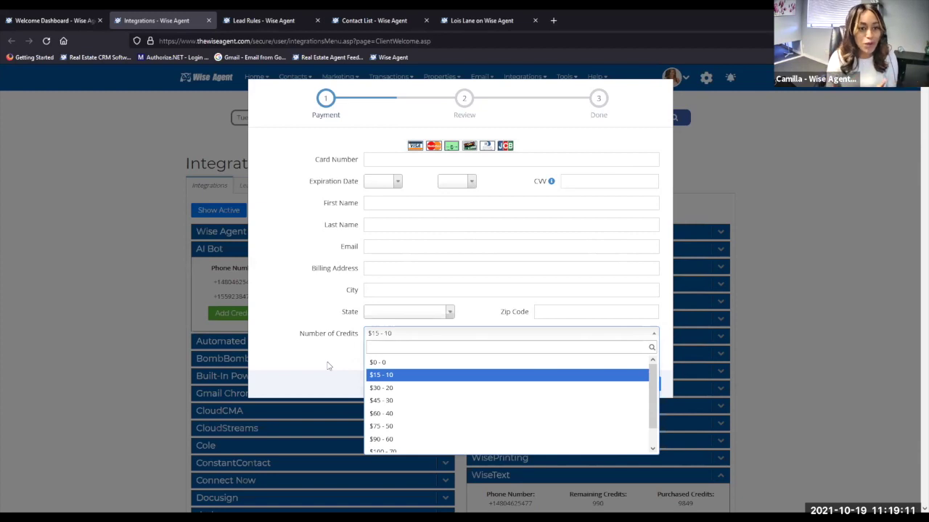
key("Down")
key("Up")
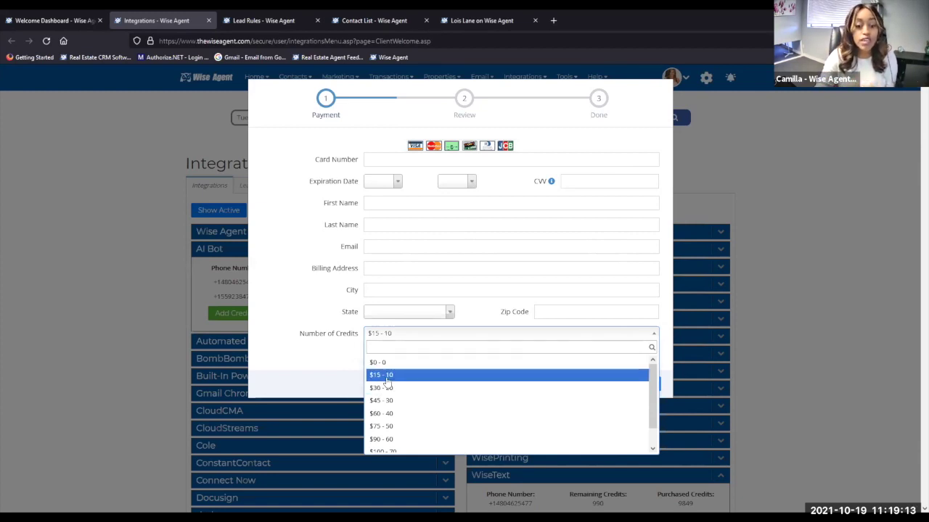
left_click(310, 363)
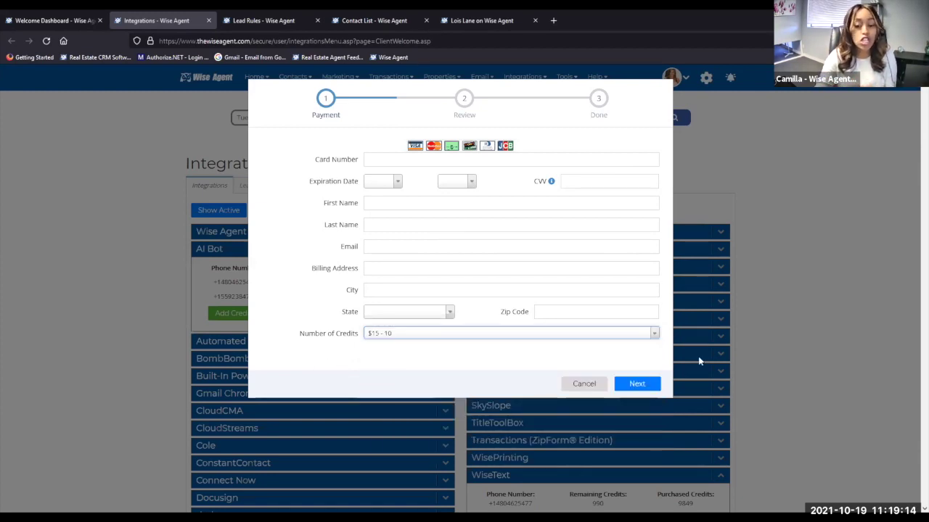
left_click(584, 386)
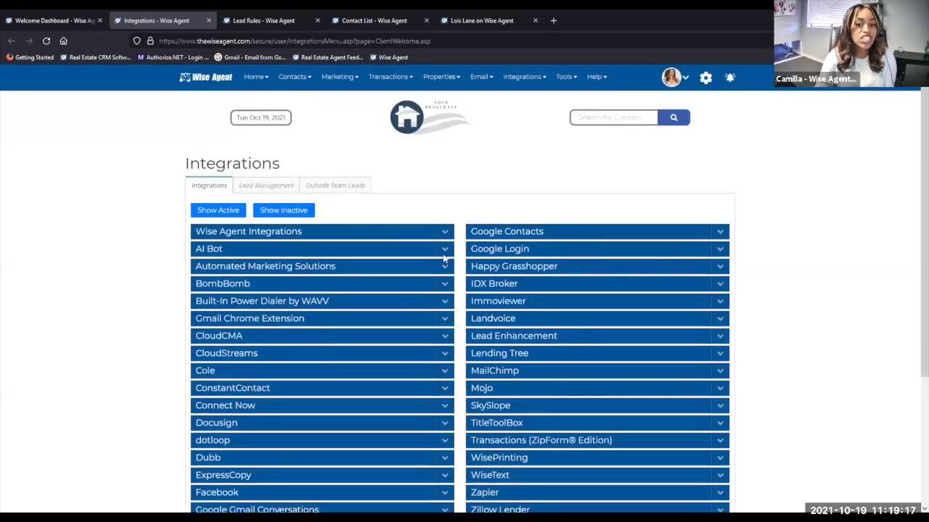
left_click(445, 251)
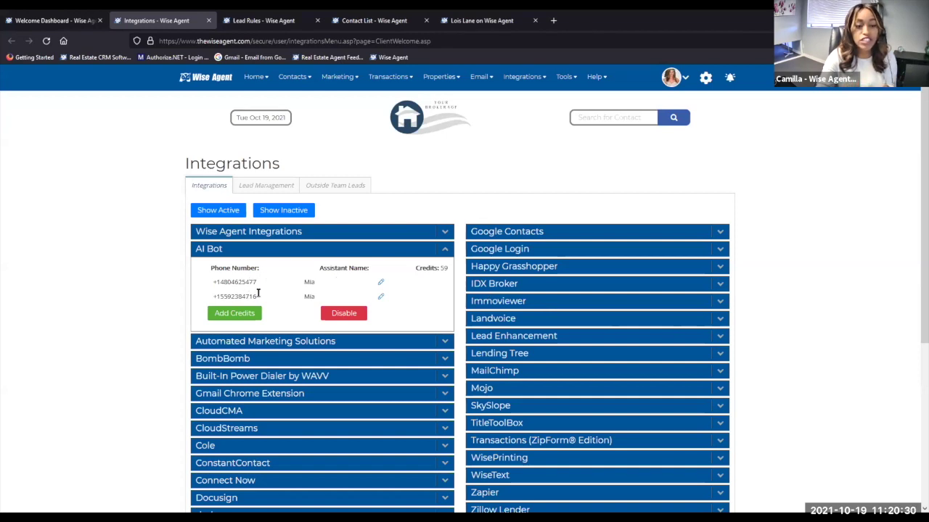
left_click(443, 249)
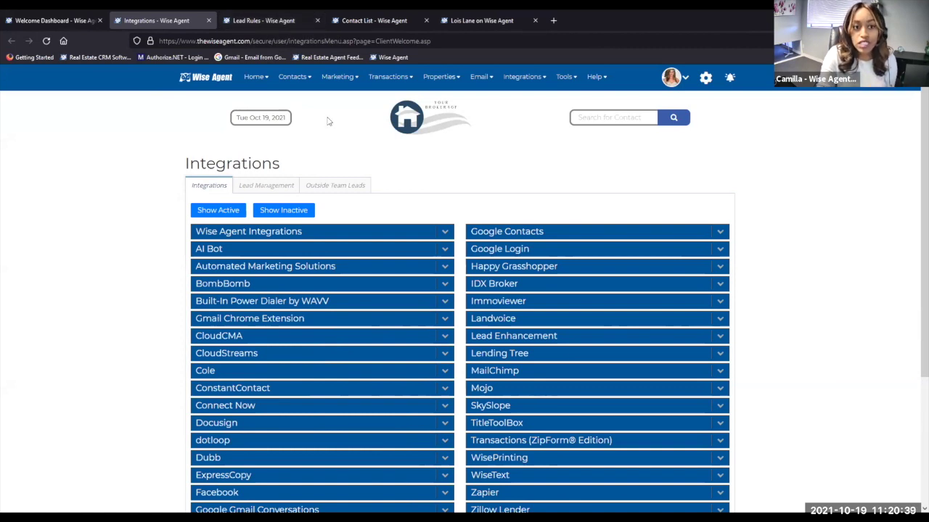
- Open Lead Rules and review the existing rules for leads and the supported email lead sources
left_click(304, 85)
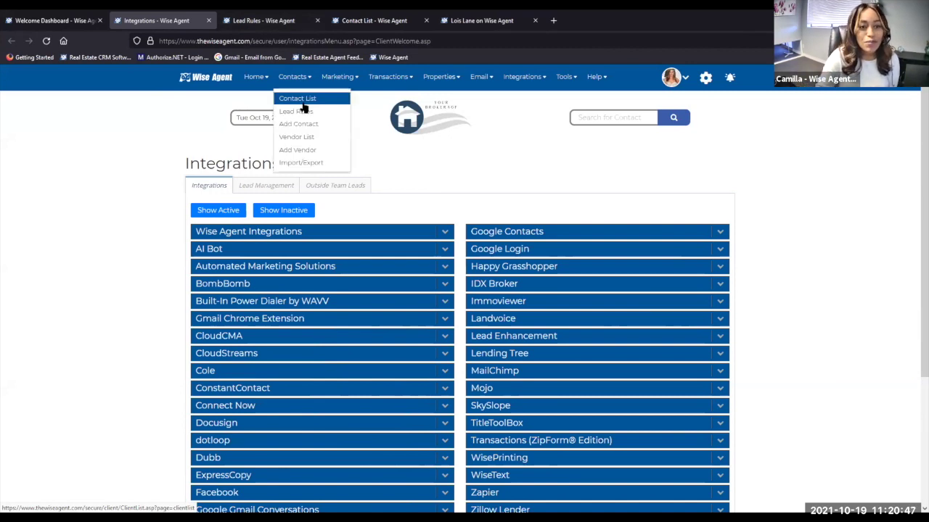
left_click(312, 111)
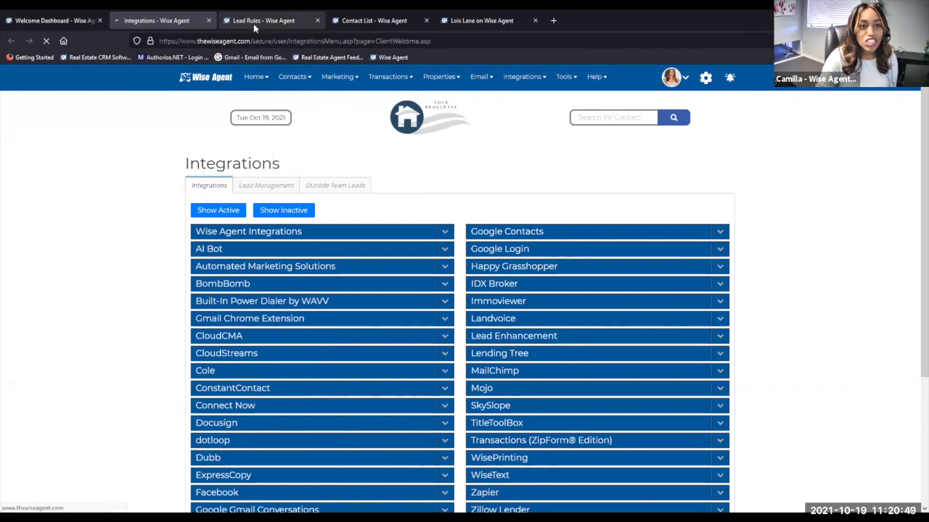
scroll(432, 310, "up", 3)
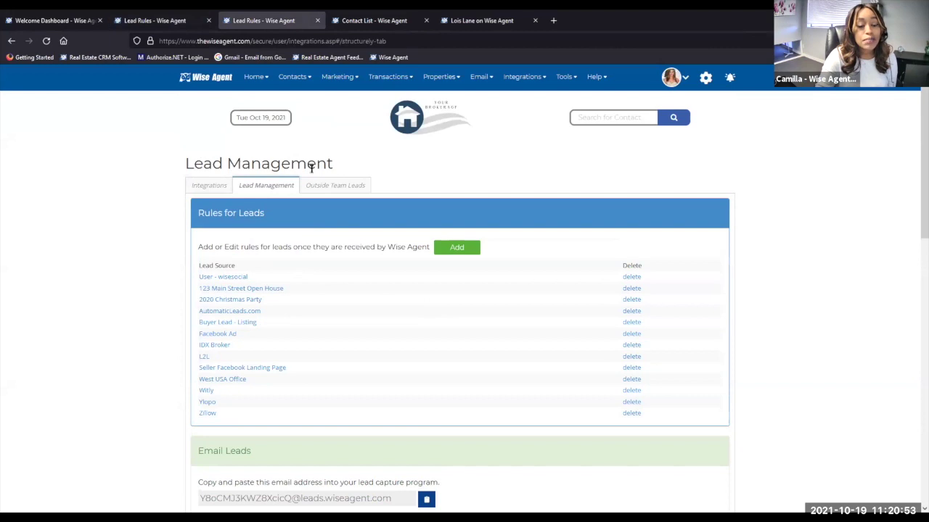
scroll(394, 247, "down", 5)
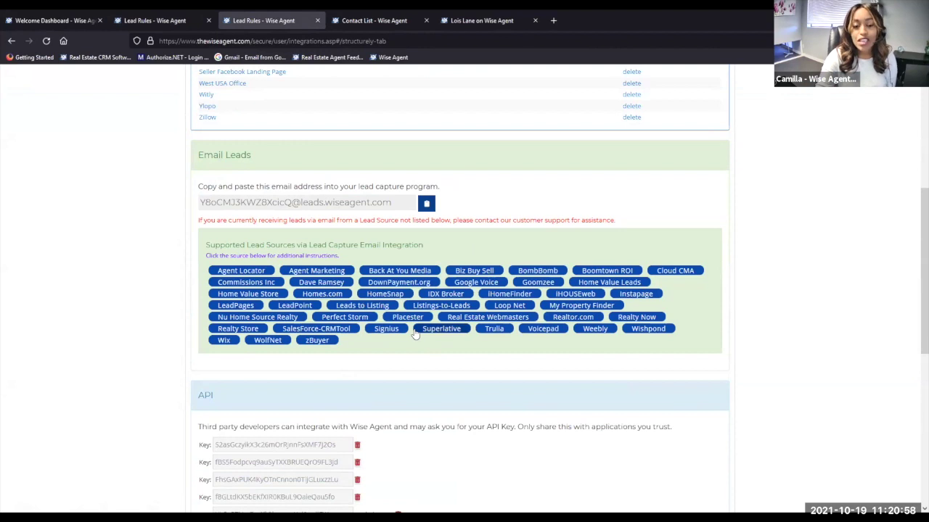
scroll(435, 349, "up", 2)
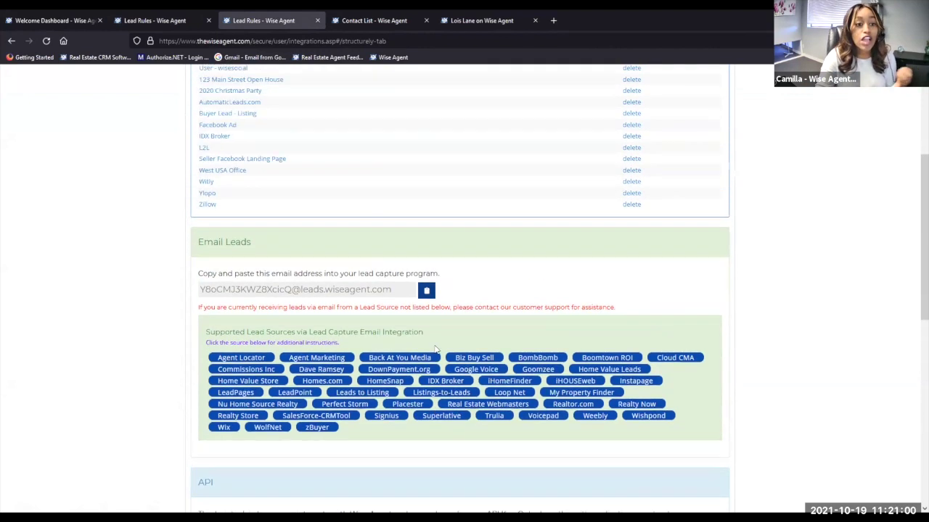
scroll(532, 344, "up", 1)
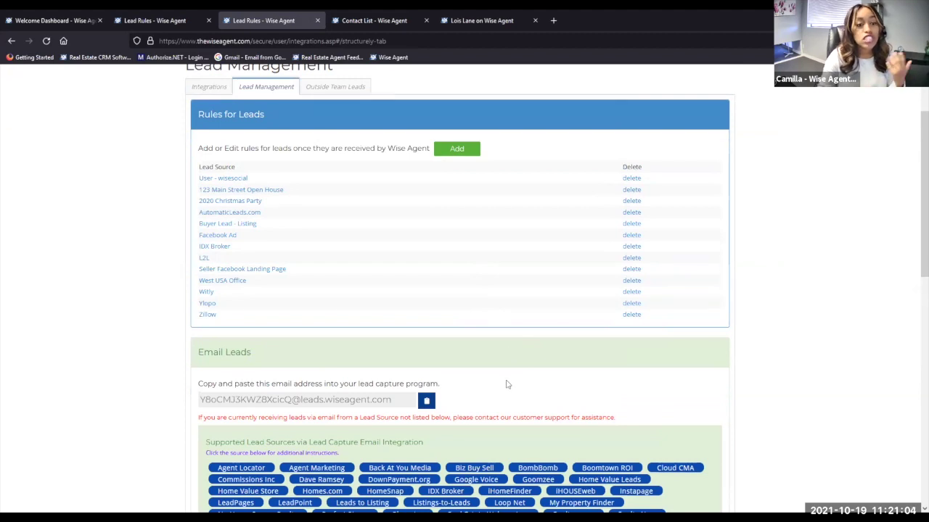
scroll(476, 284, "up", 2)
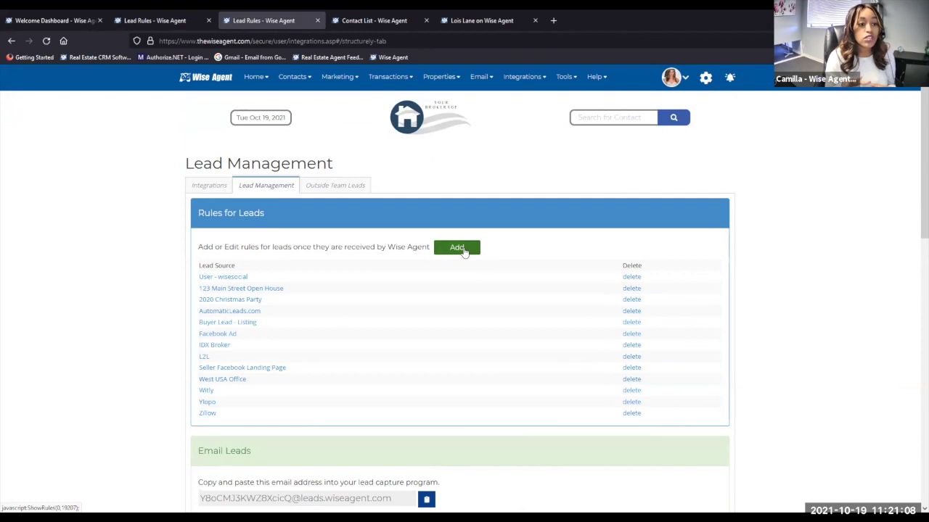
- Start a new lead rule with FB Buyers Page as its lead source
left_click(458, 248)
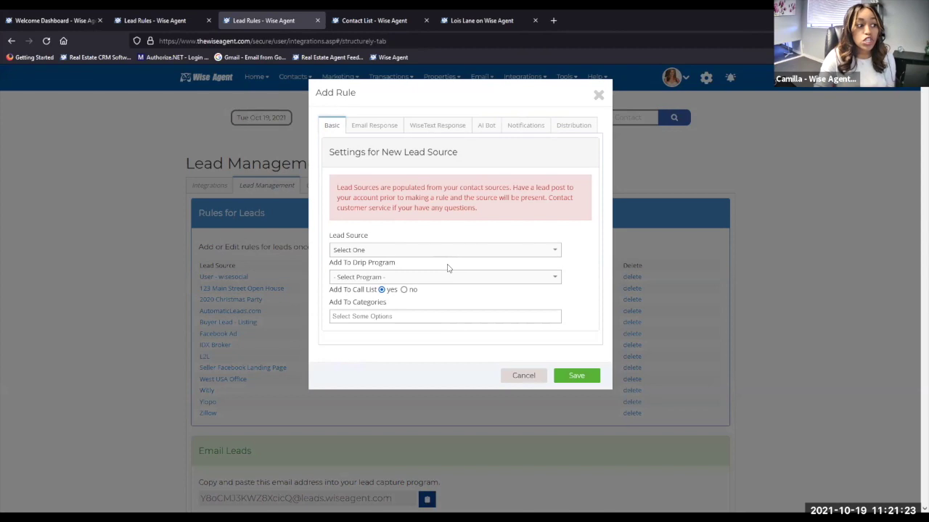
left_click(380, 253)
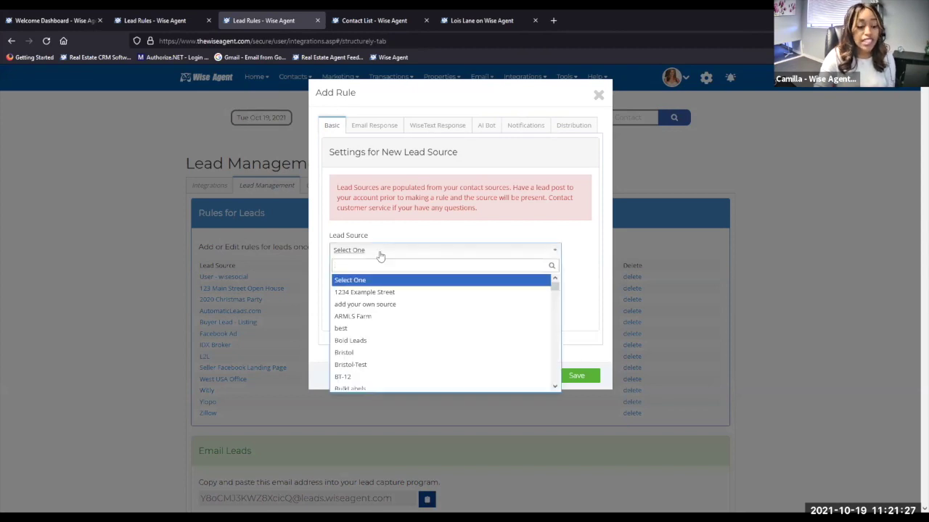
type("fb")
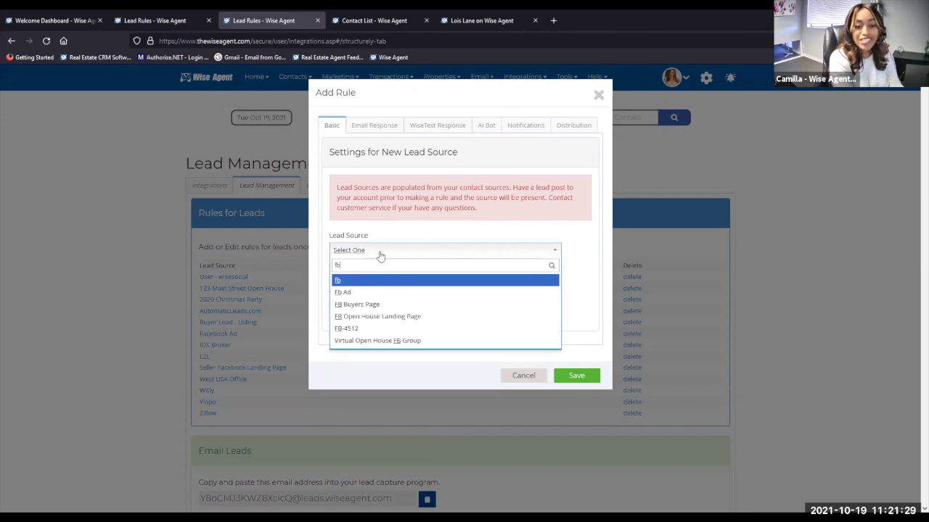
left_click(384, 305)
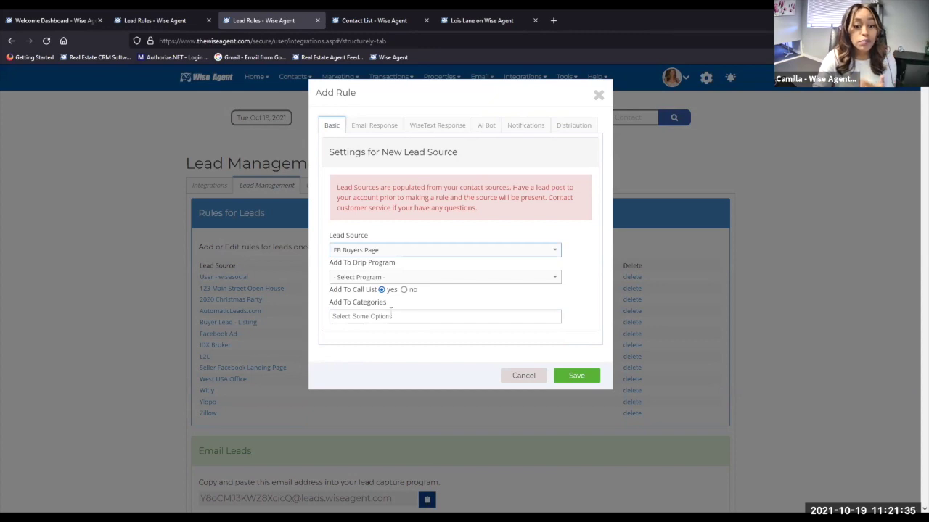
- Assign the 6 Touch Buyer drip program and the Buyer category to the new rule
left_click(392, 277)
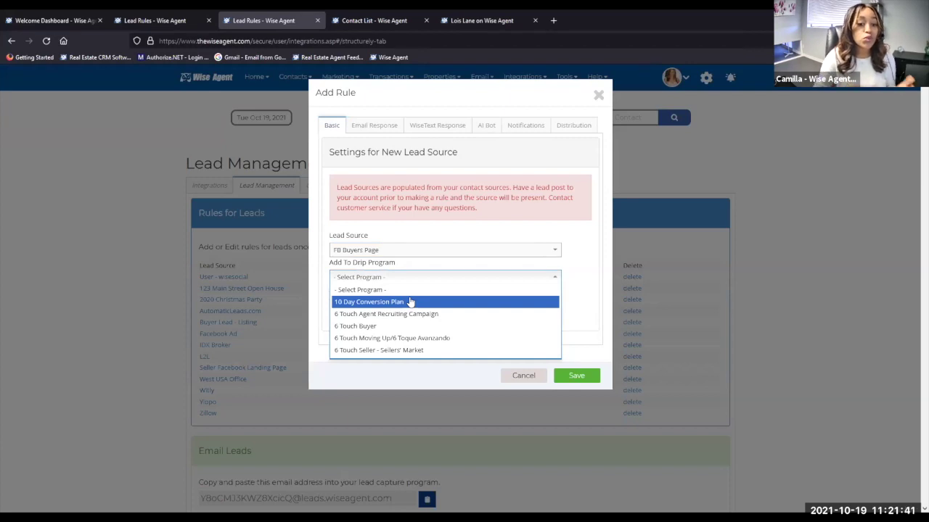
left_click(389, 327)
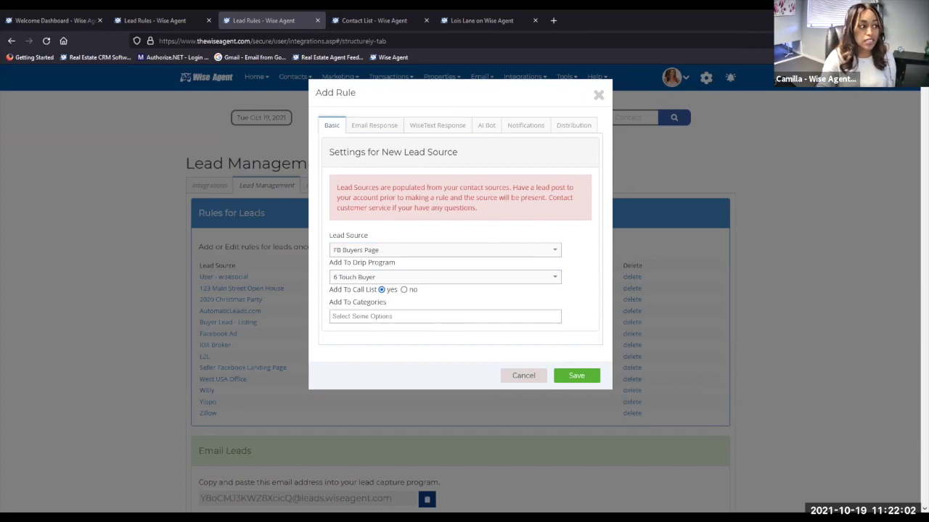
left_click(387, 317)
type("buyer")
left_click(373, 333)
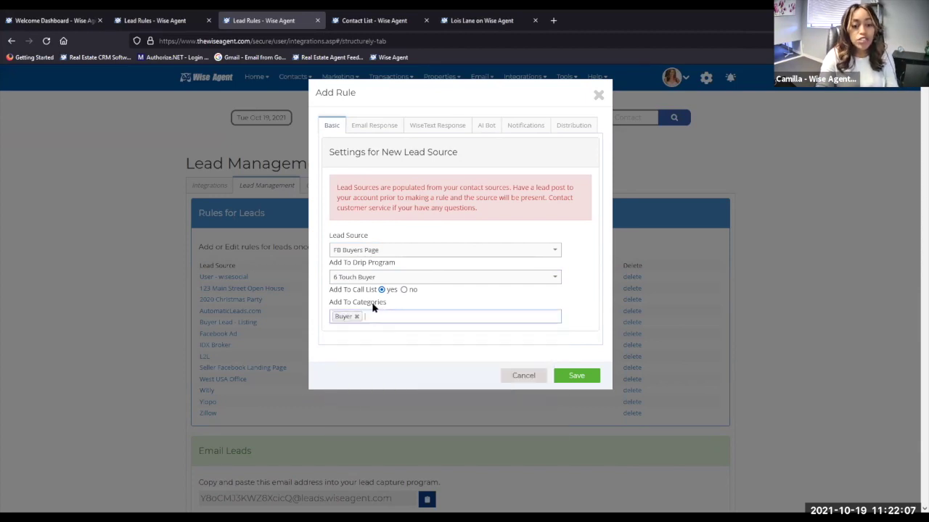
- Look over the rule's email and WiseText auto responses and set Add To AI Bot to yes
left_click(374, 130)
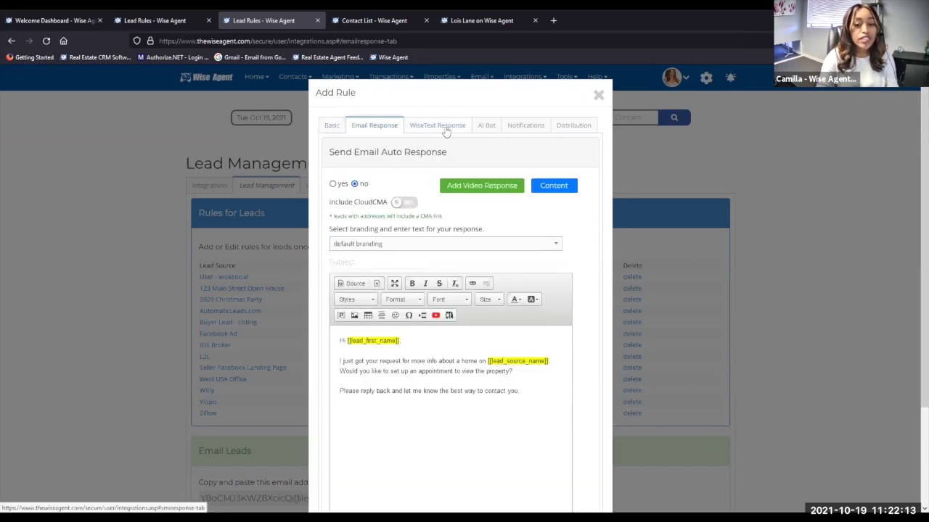
left_click(444, 128)
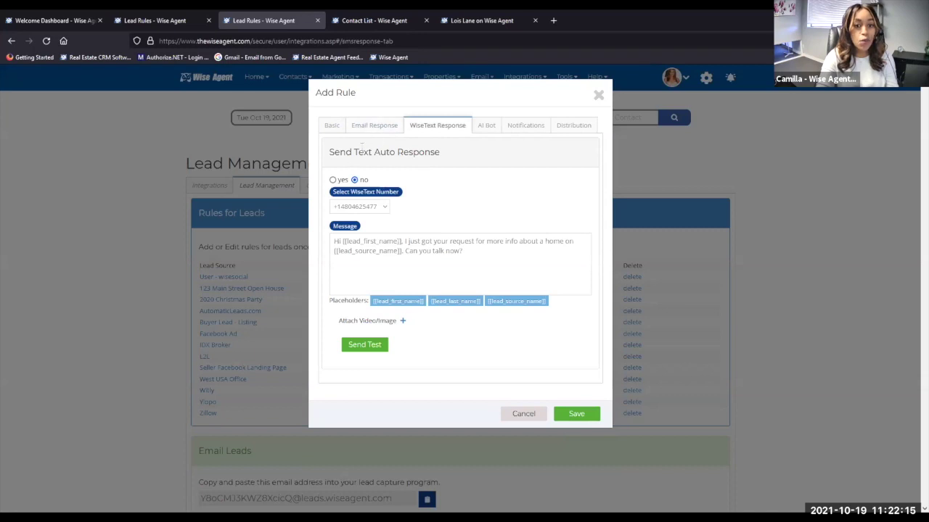
left_click(486, 135)
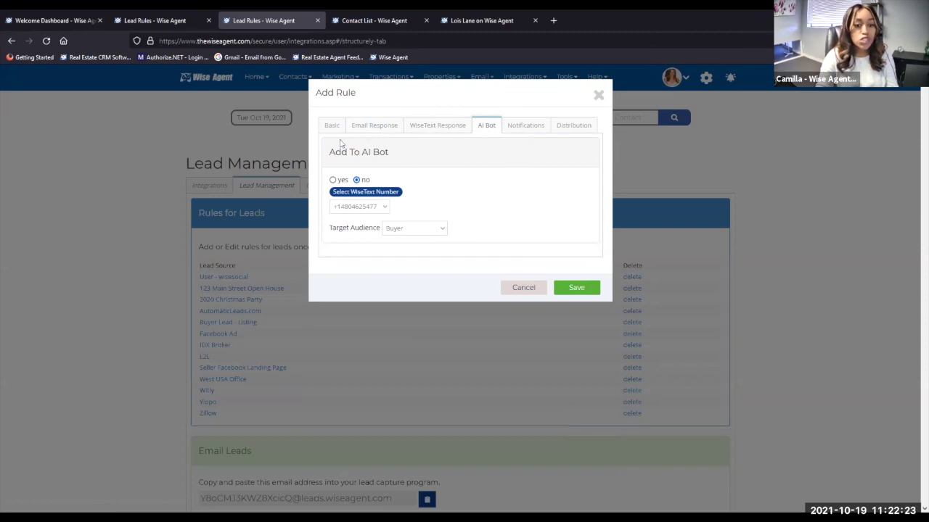
left_click(334, 180)
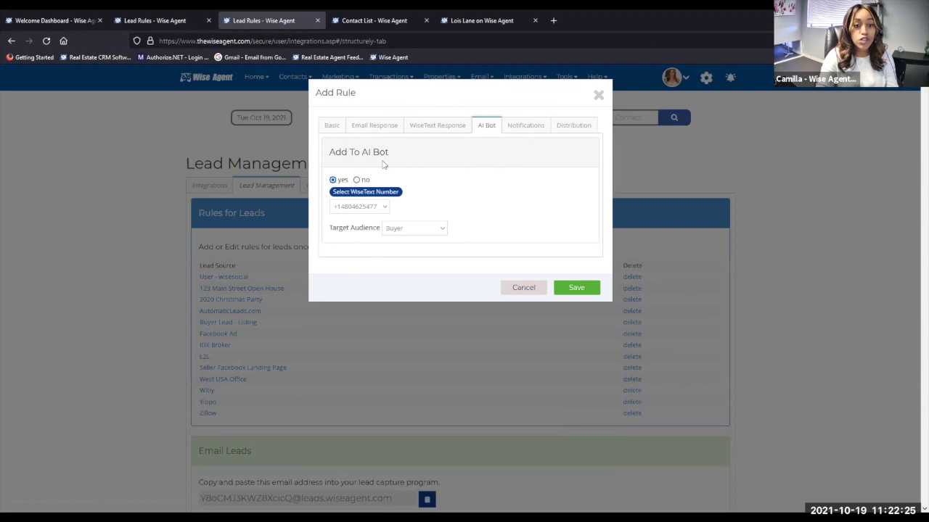
- Recheck the rule's basic settings and review the AI Bot target audience options, keeping Buyer
left_click(330, 126)
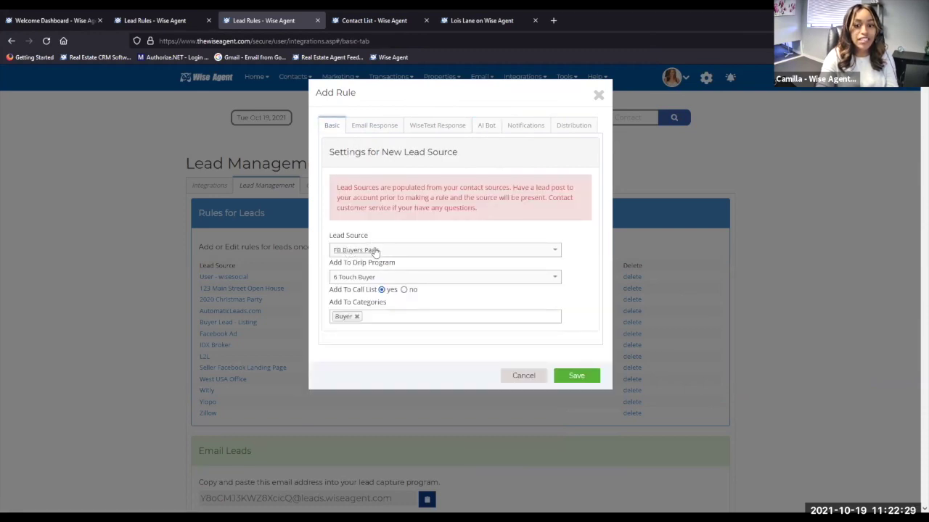
left_click(482, 132)
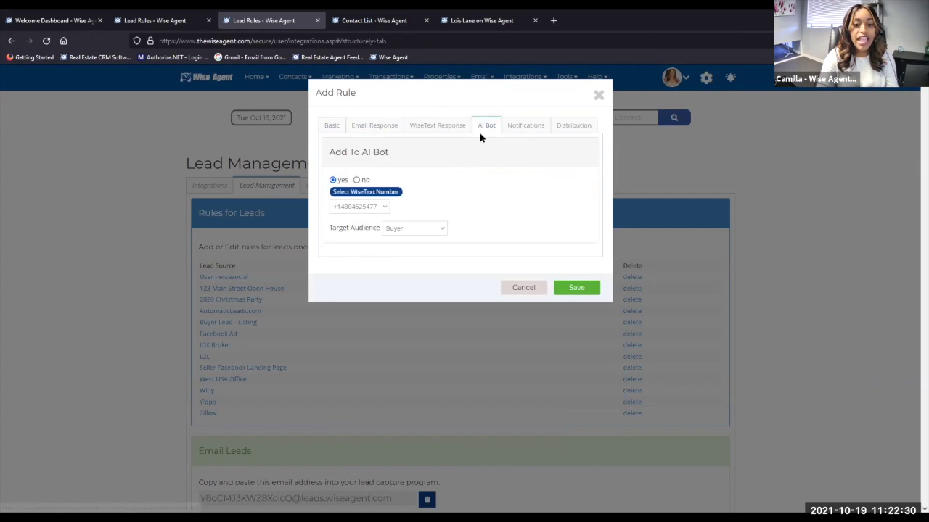
left_click(411, 231)
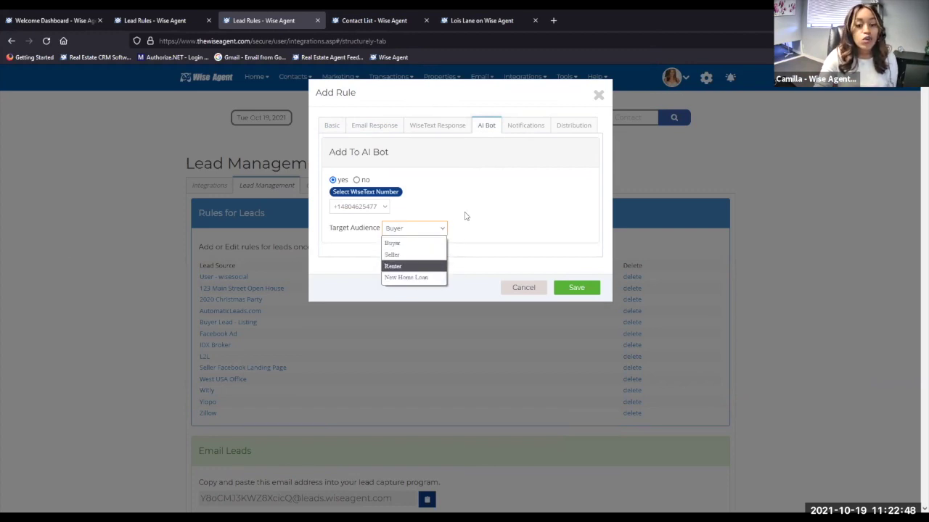
left_click(416, 220)
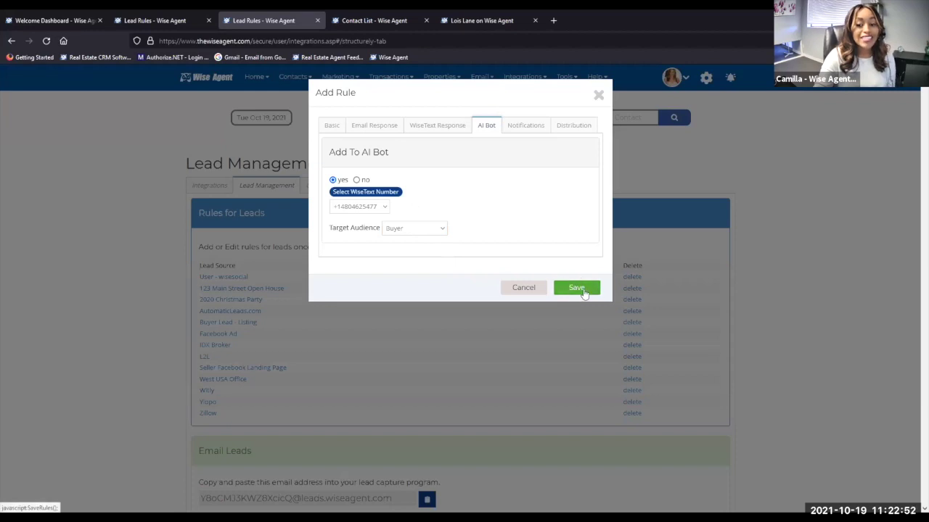
- Discard the new lead rule without saving and switch to the open contact record of the FB Buyers Page lead
left_click(524, 288)
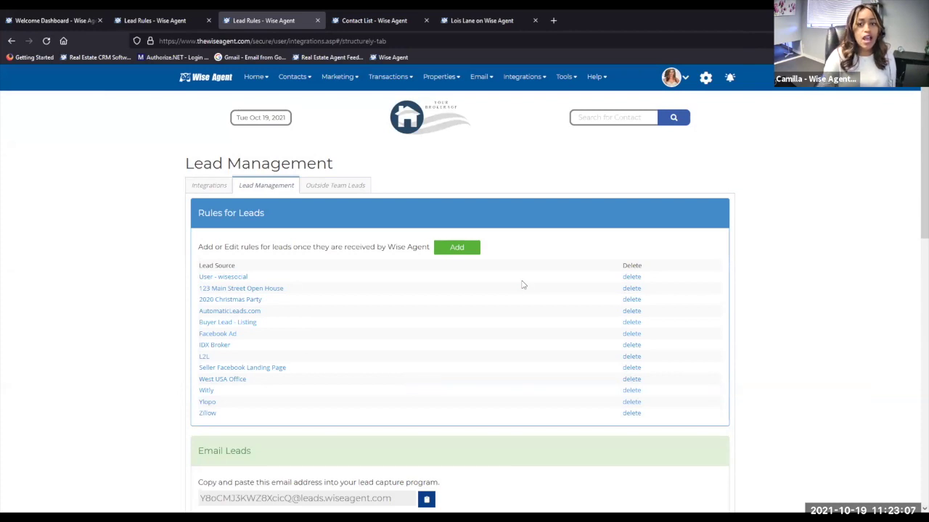
left_click(479, 22)
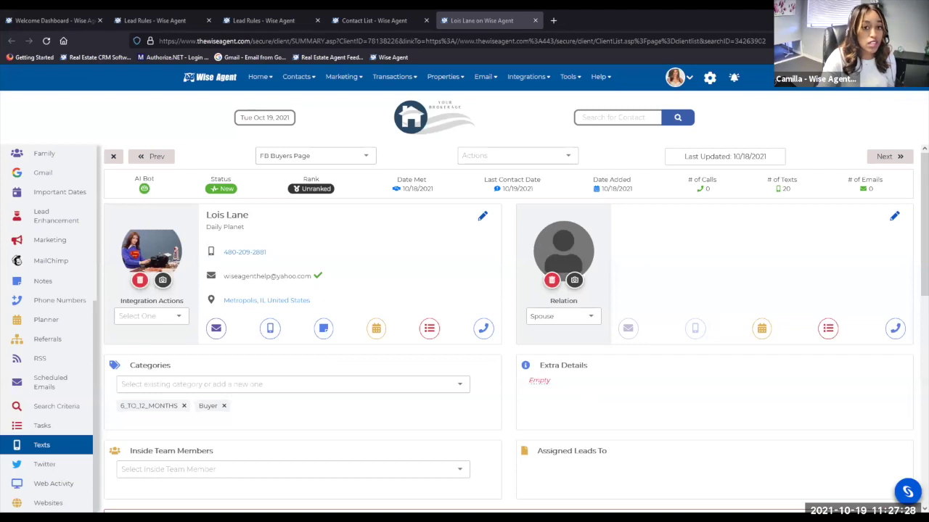
- Return to the contact list filtered by Past Clients and Seller, select all contacts and clear the selection again
left_click(412, 24)
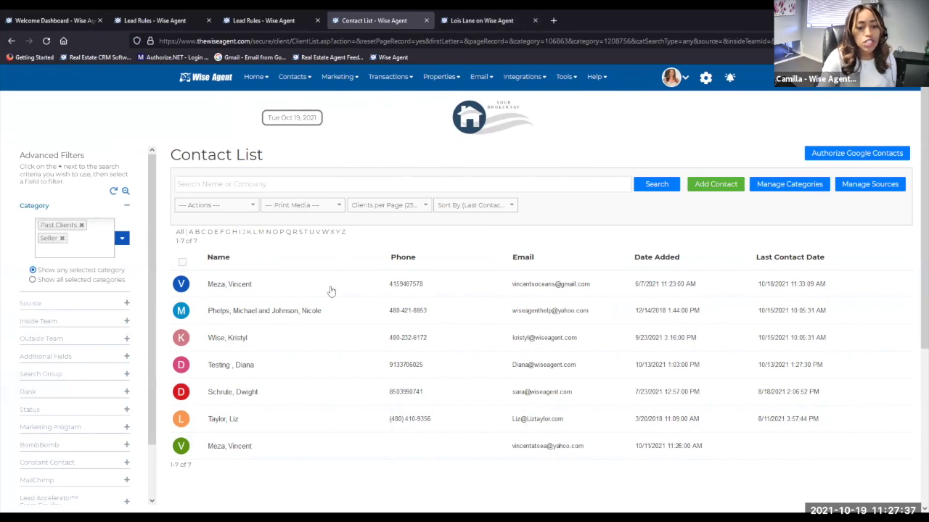
mouse_move(328, 296)
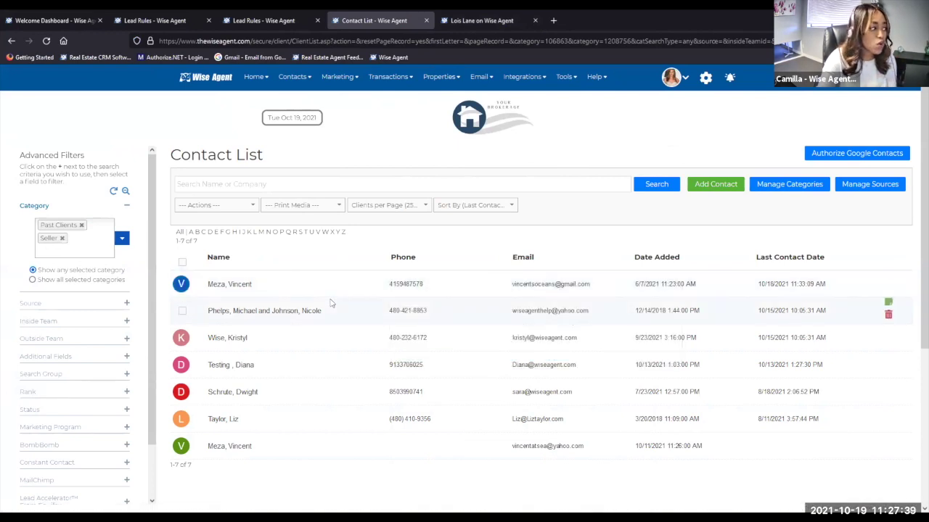
mouse_move(317, 428)
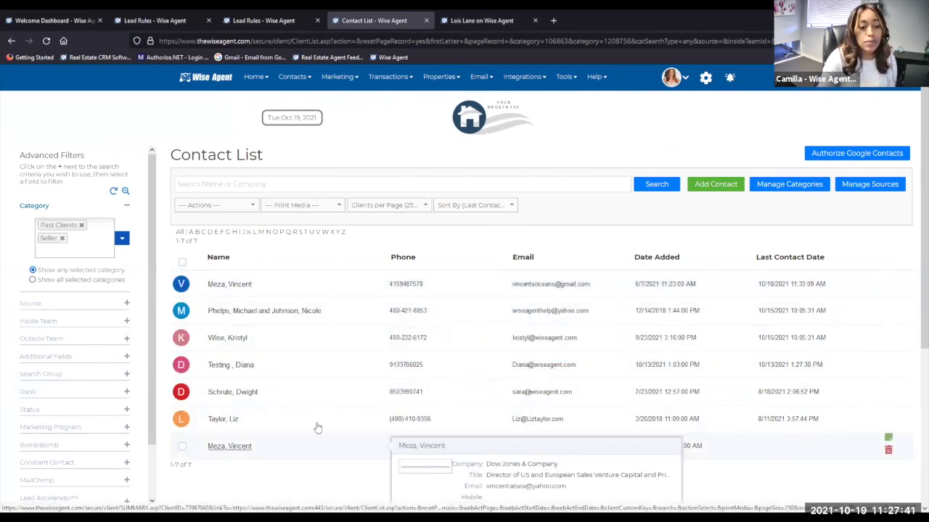
left_click(183, 262)
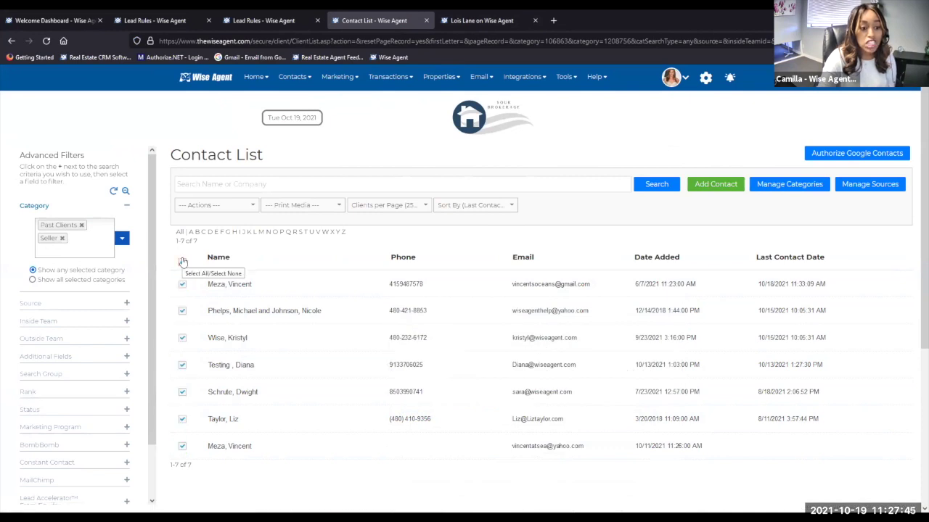
left_click(183, 262)
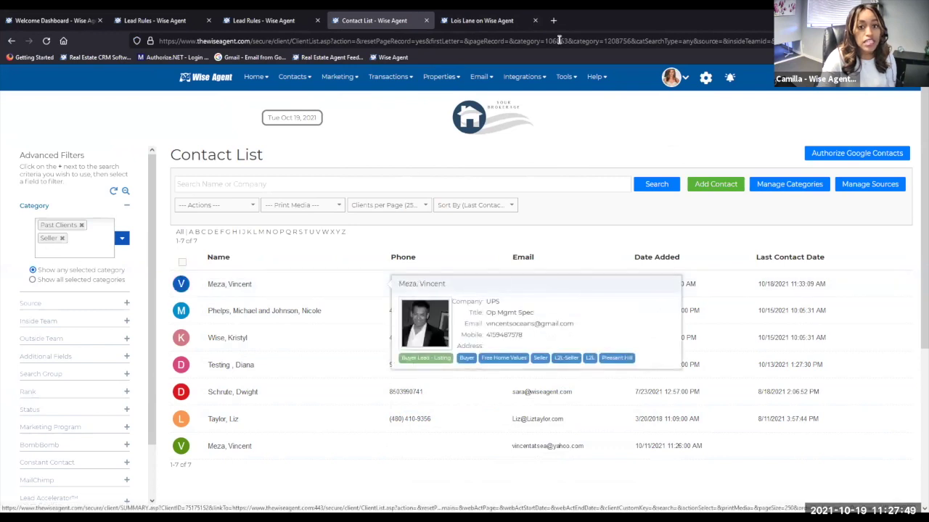
- Open the second listed contact's record and look over its details and categories
left_click(300, 316)
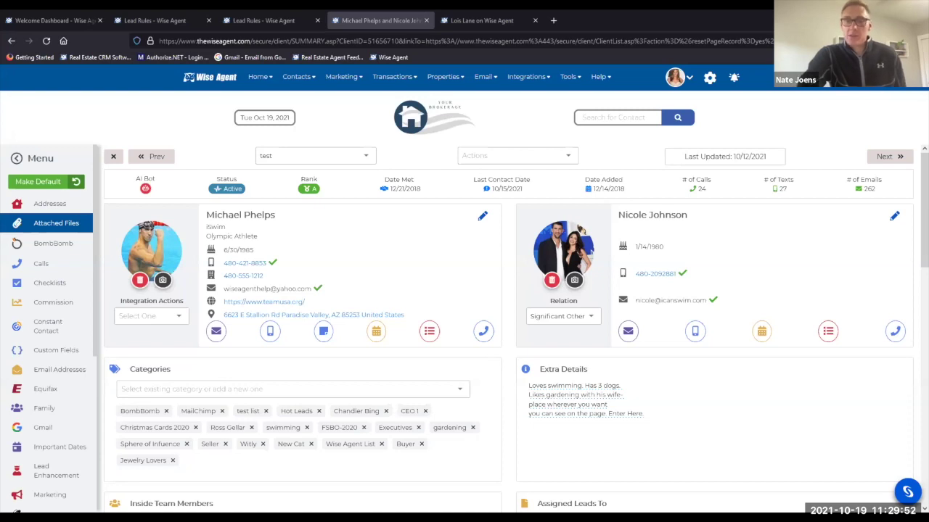
scroll(520, 270, "down", 1)
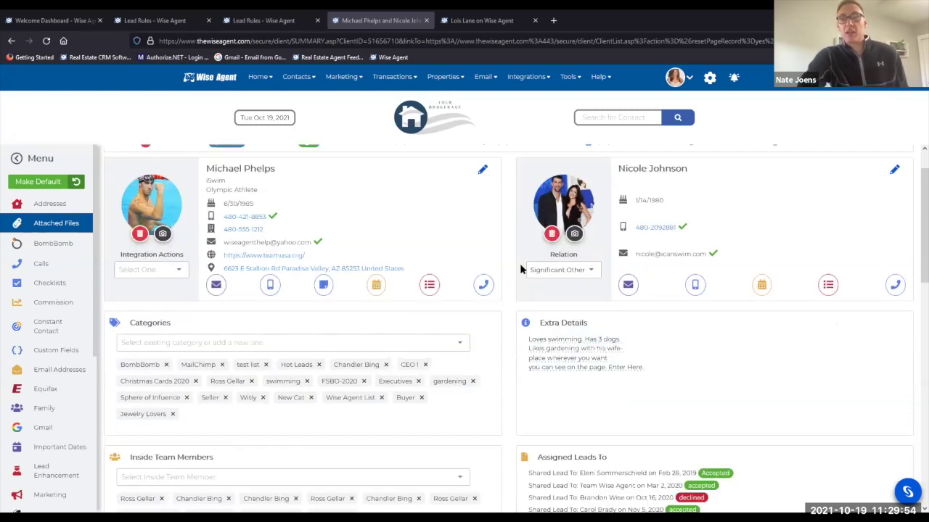
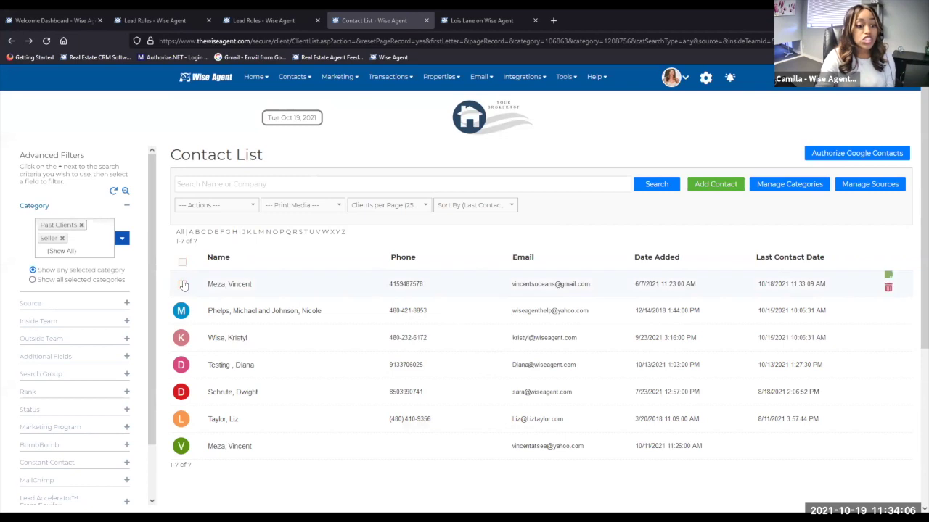
- Preview the Add to AI Bot action for all listed contacts, check the target audience options and close it without saving
left_click(182, 310)
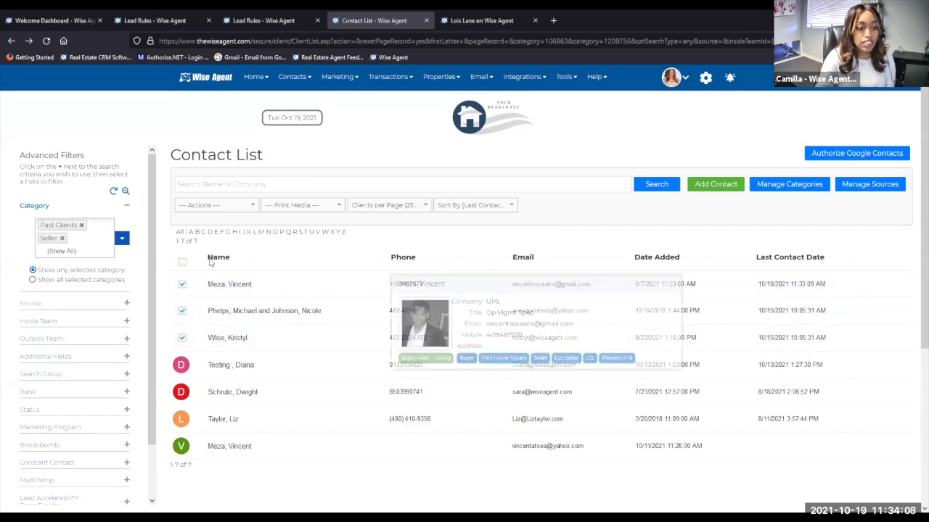
left_click(182, 262)
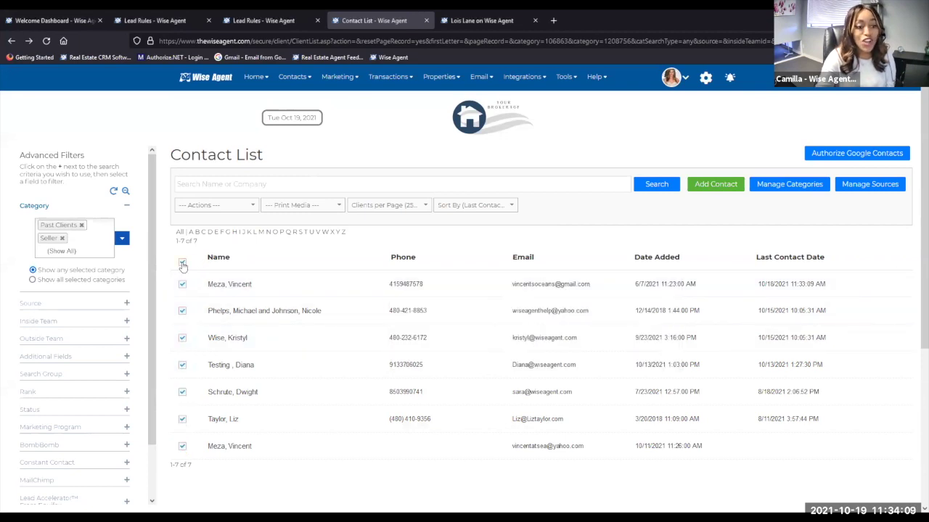
left_click(215, 208)
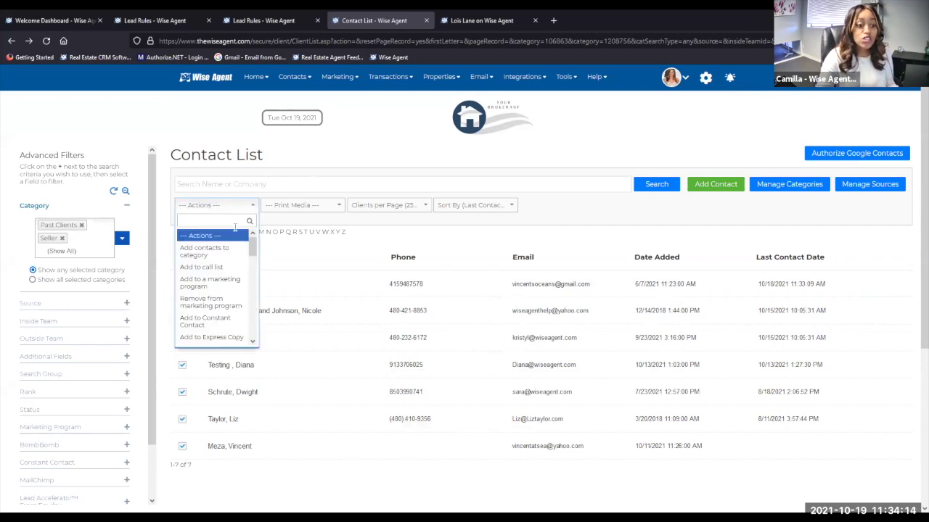
type("A")
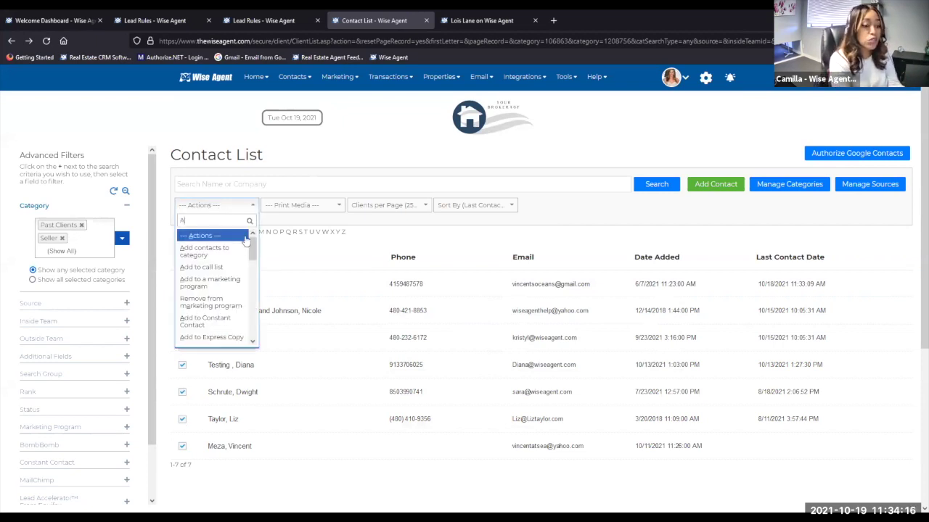
type("i")
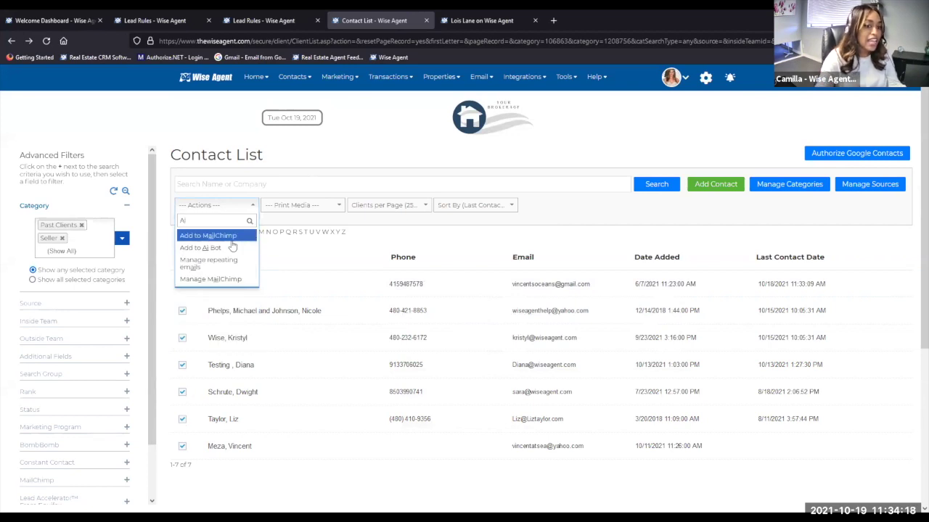
left_click(216, 248)
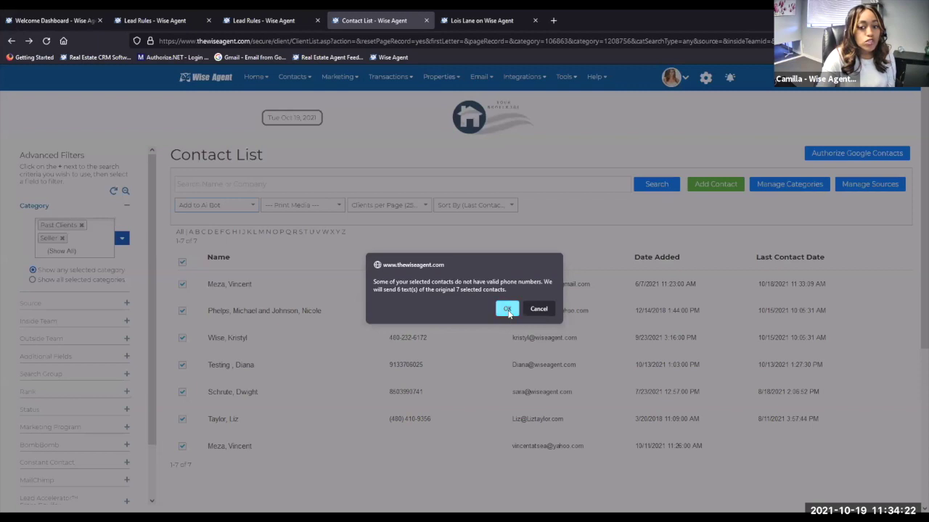
left_click(507, 309)
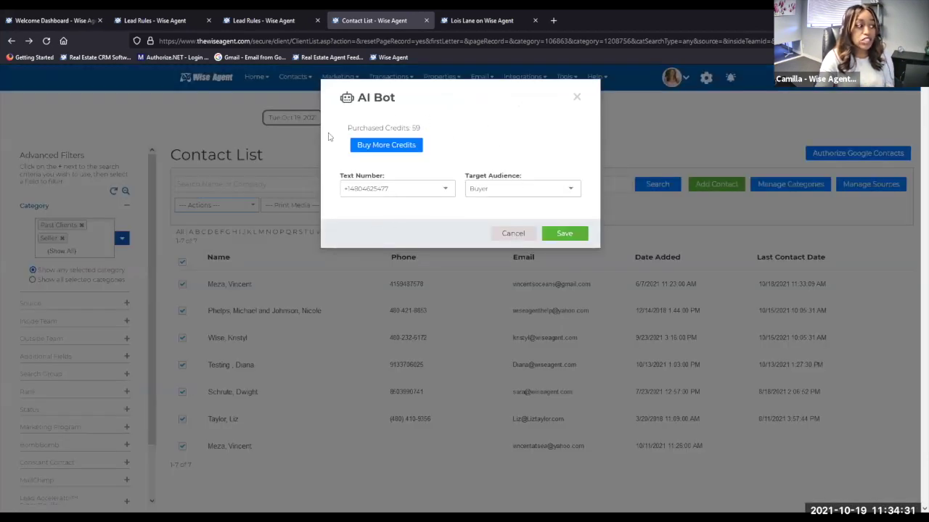
left_click(505, 190)
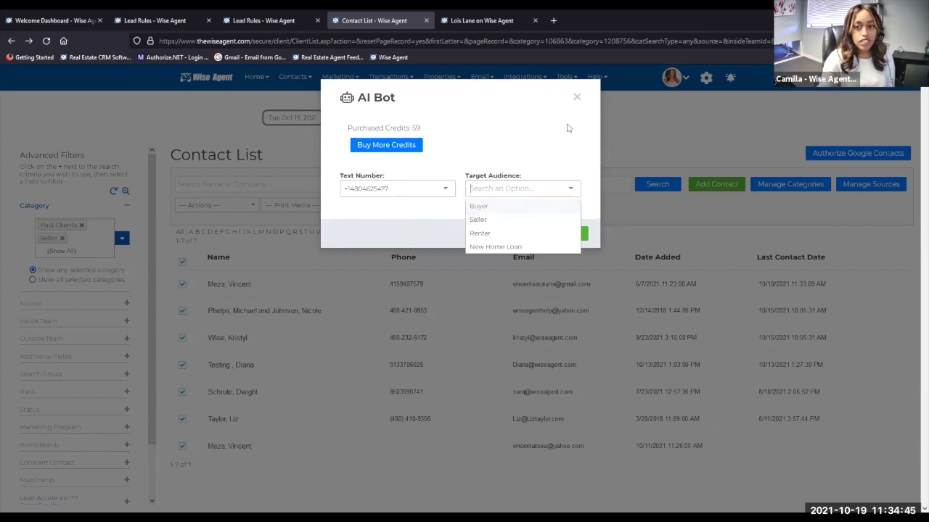
left_click(577, 97)
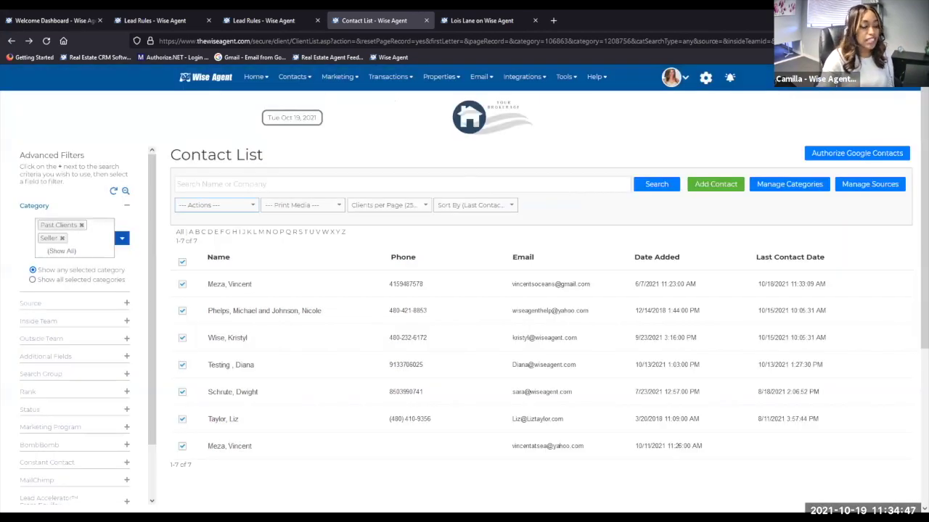
- Reset the Past Clients and Seller category filters and search again to list all contacts
scroll(134, 211, "down", 2)
scroll(146, 227, "down", 3)
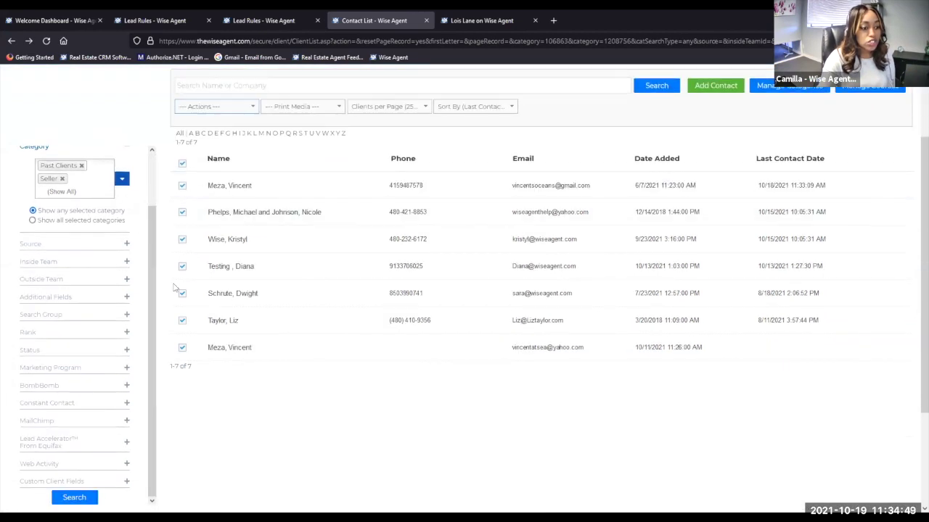
scroll(143, 290, "down", 1)
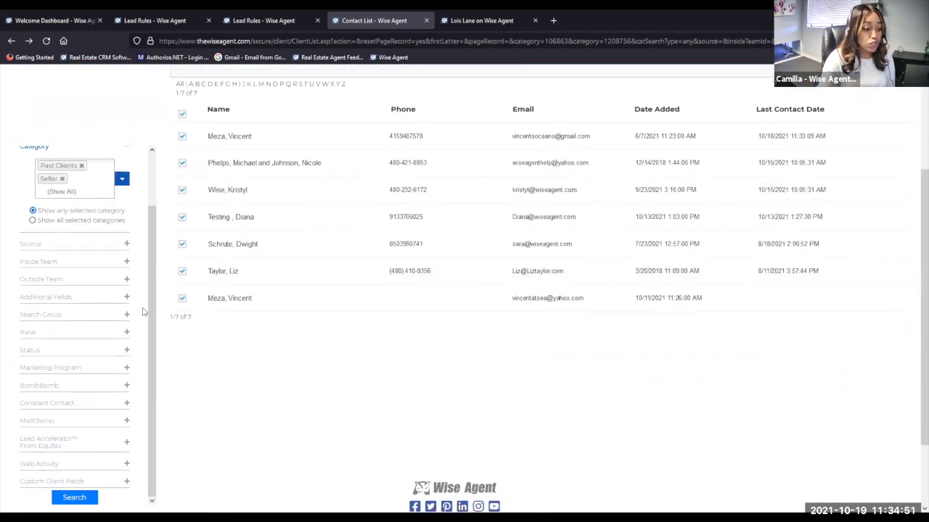
scroll(107, 203, "up", 2)
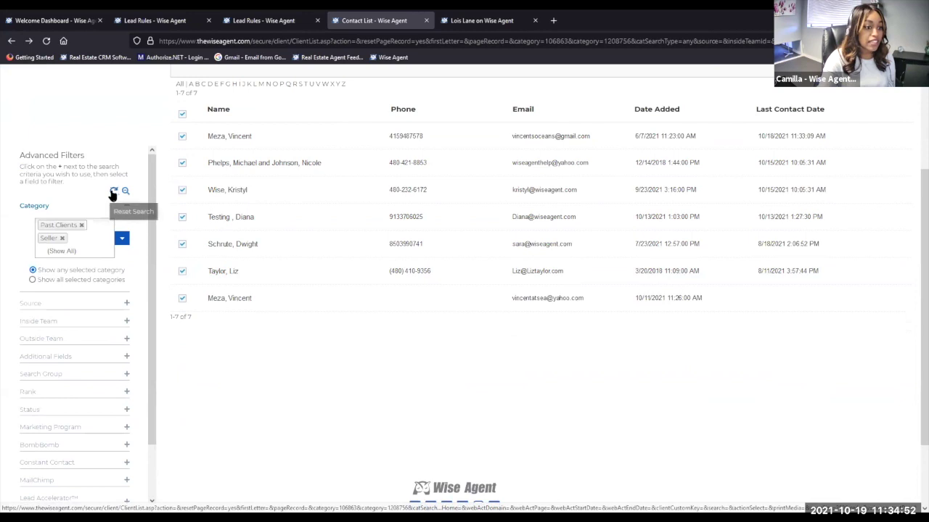
left_click(113, 192)
scroll(113, 199, "down", 3)
left_click(74, 497)
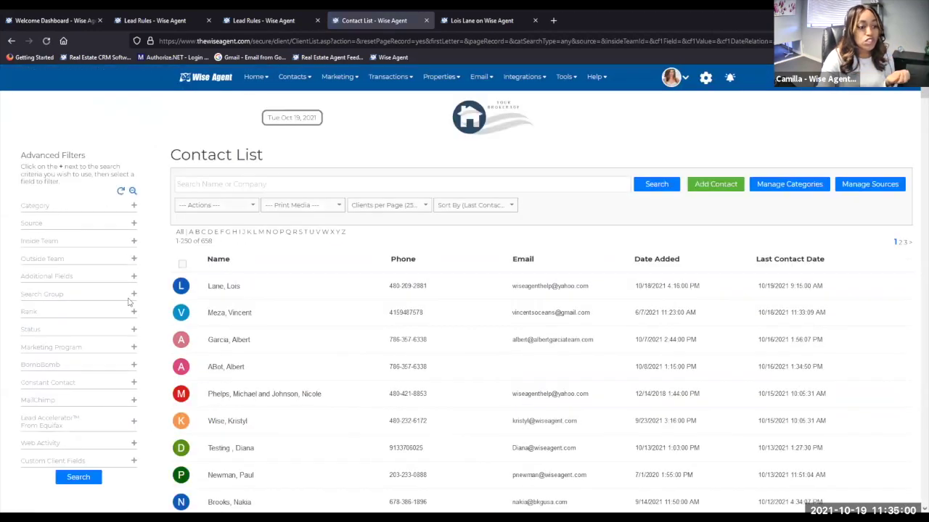
- Filter the contact list by the AI Bot Active search group
left_click(134, 294)
left_click(106, 313)
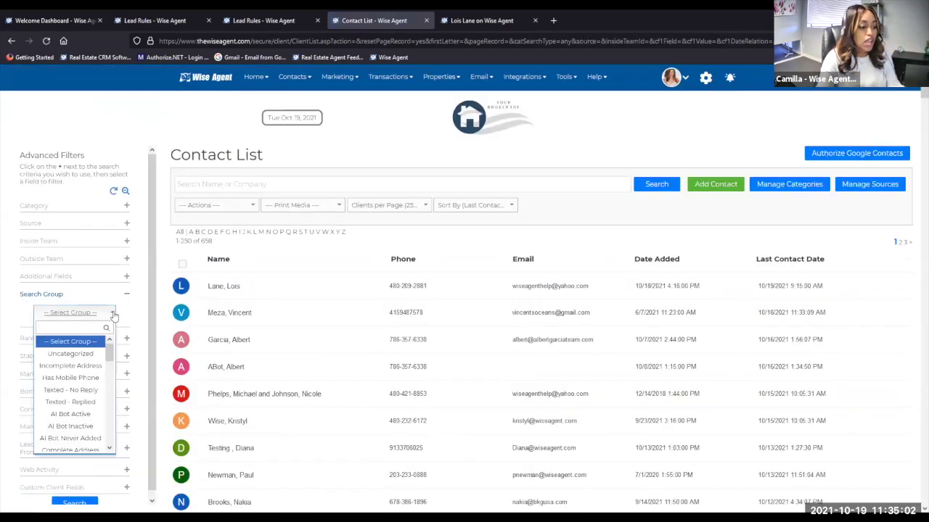
type("Al")
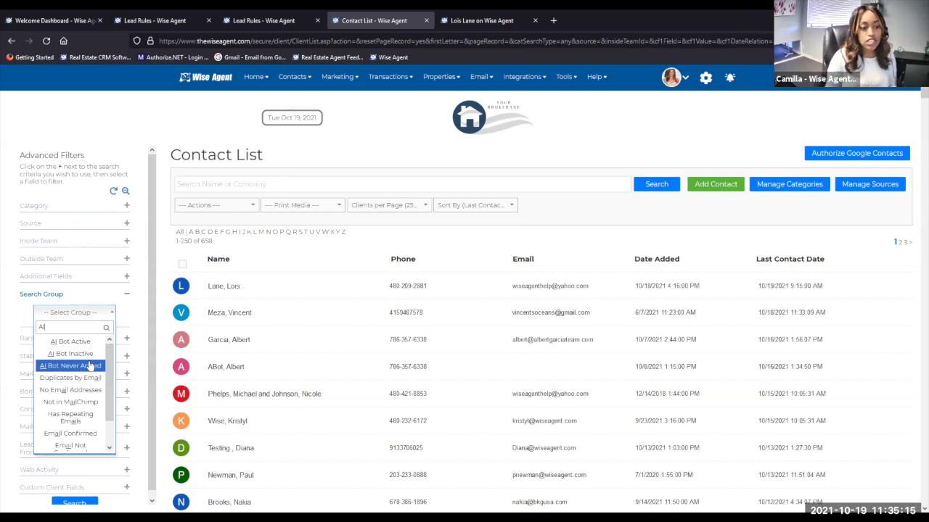
left_click(71, 341)
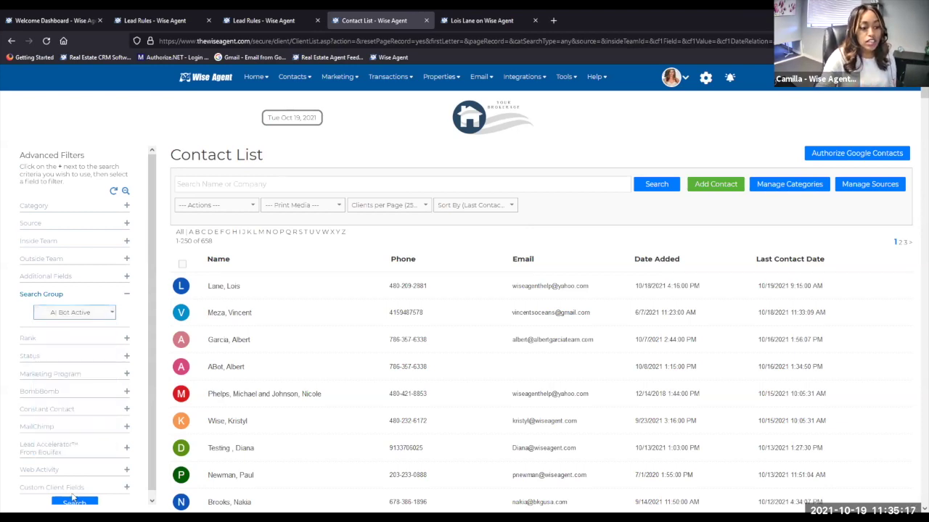
left_click(73, 504)
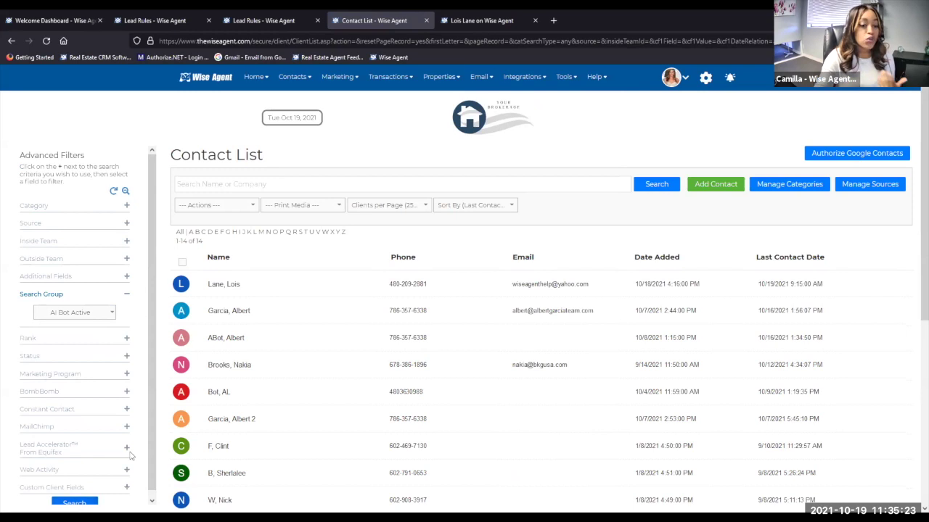
- Open the first contact in the AI Bot Active list and go to the record's Texts section
mouse_move(219, 287)
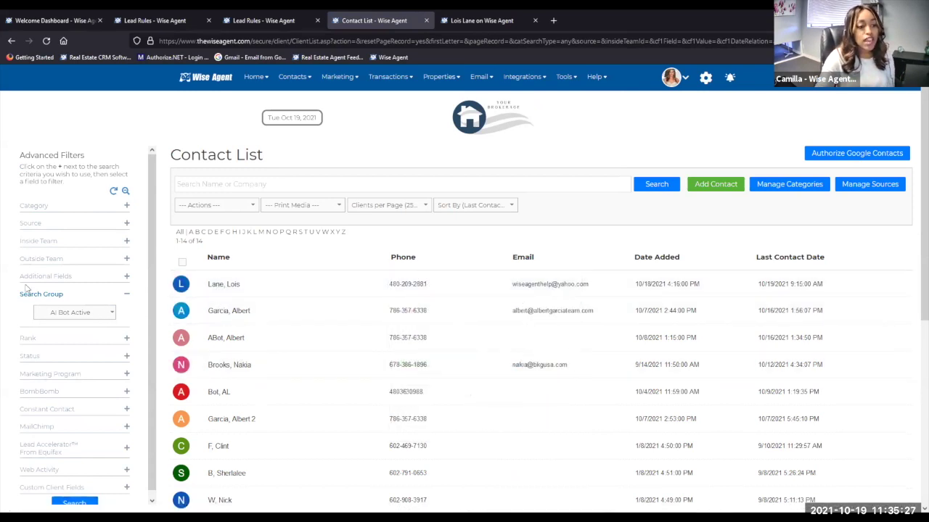
scroll(222, 286, "down", 2)
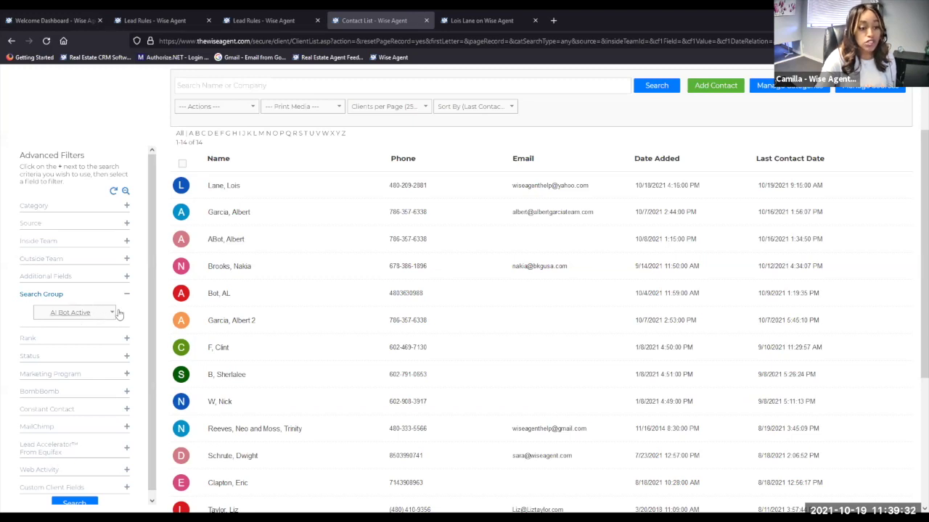
left_click(221, 189)
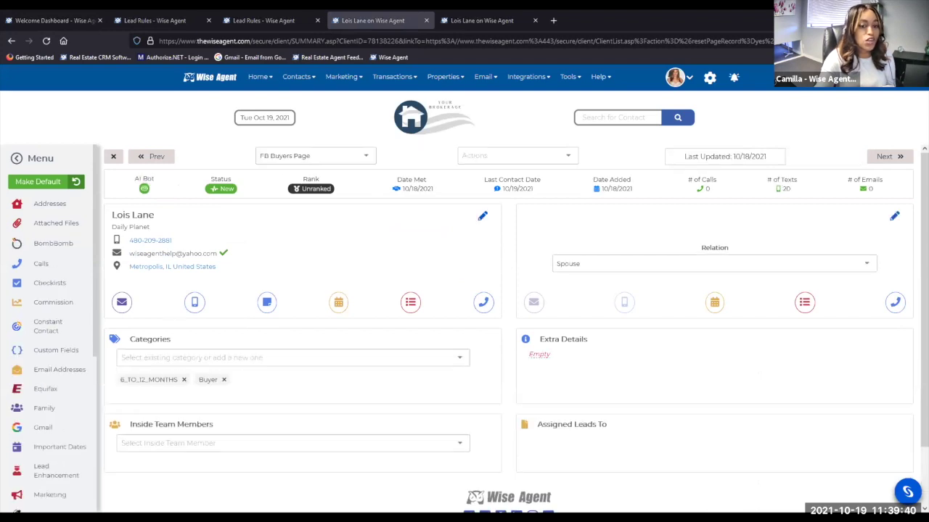
left_click(56, 223)
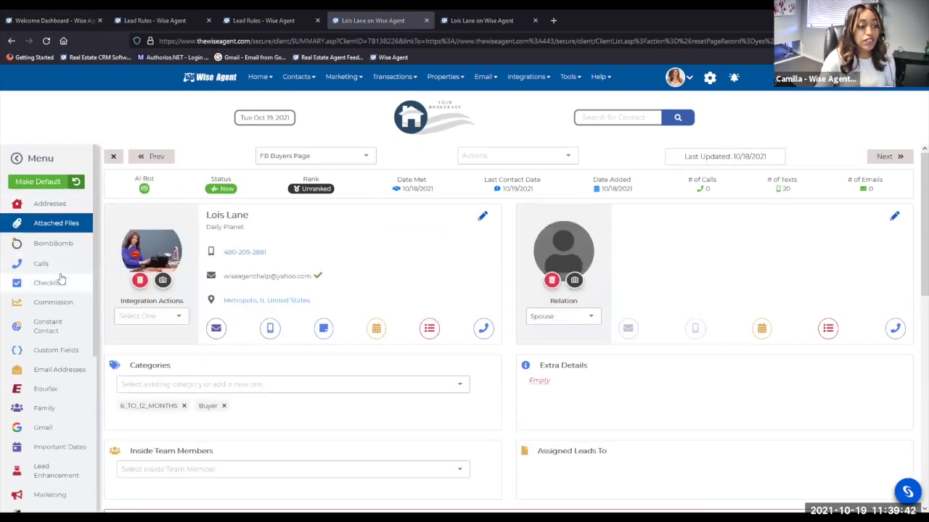
scroll(71, 275, "down", 1)
scroll(71, 275, "down", 5)
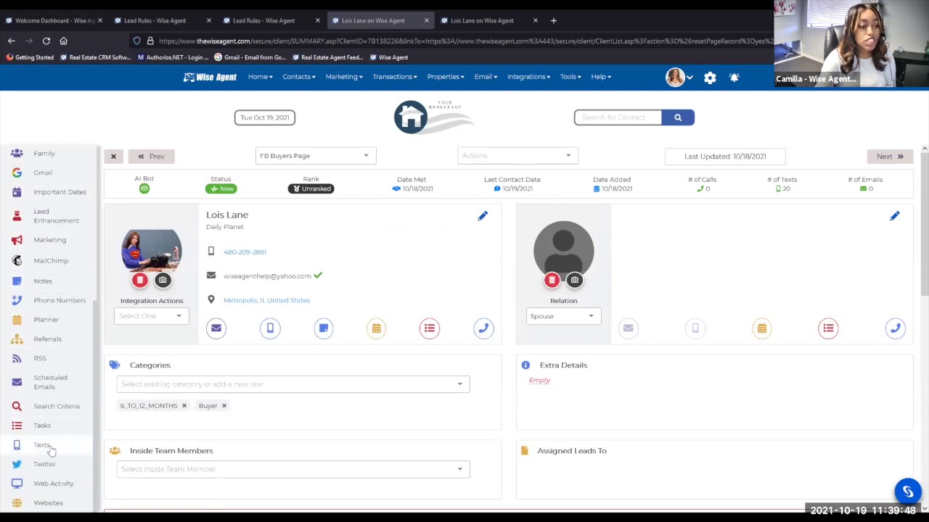
left_click(45, 445)
- Read through the contact's text conversation with the AI Bot back to the AI Bot Started (Buyer) entry
scroll(736, 389, "down", 5)
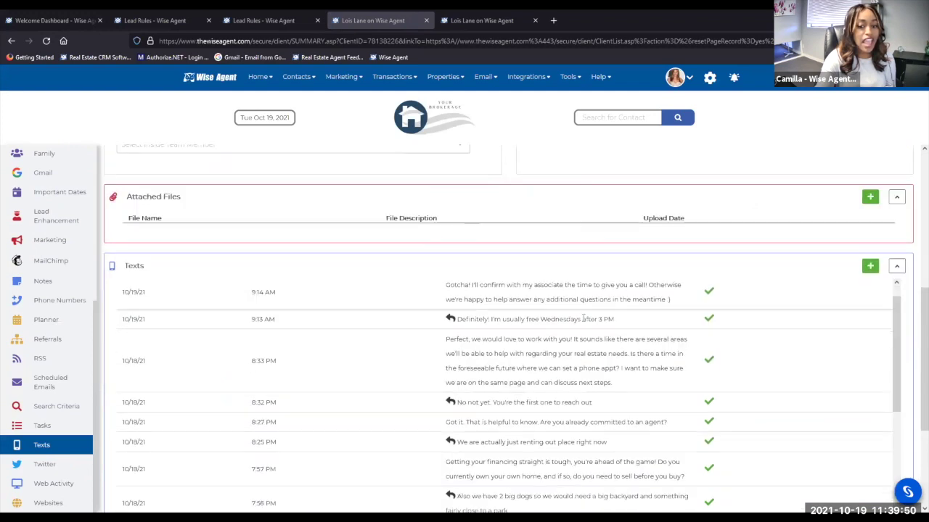
scroll(588, 376, "down", 8)
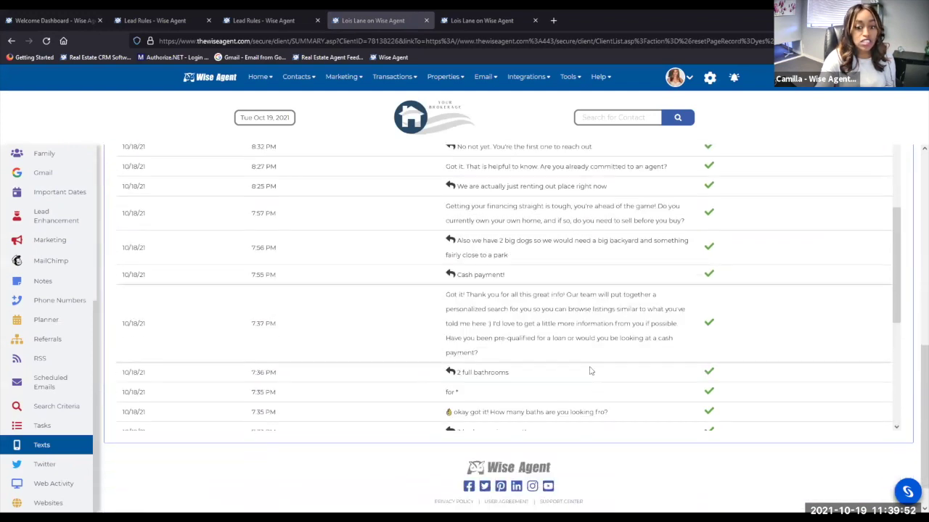
scroll(649, 374, "down", 3)
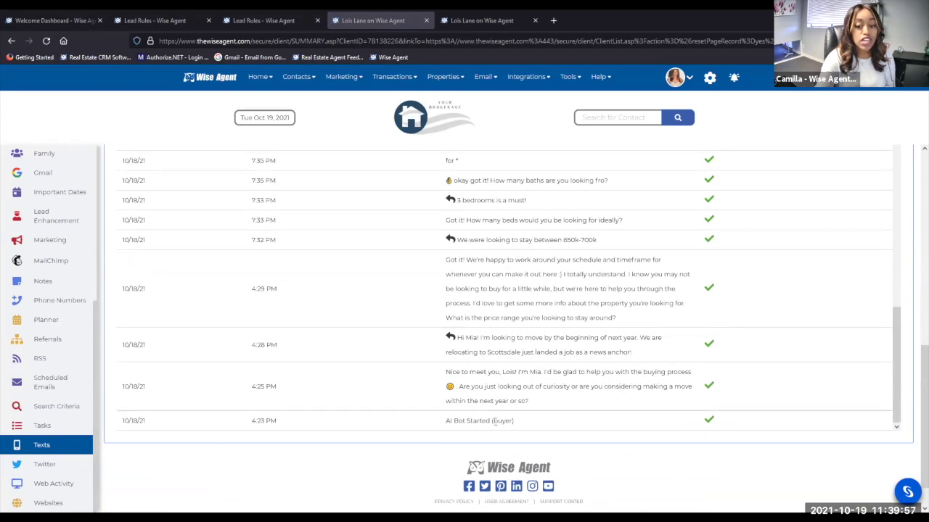
- Highlight the buyer label in the AI Bot Started entry and review the text exchange from that point onward
left_click_drag(491, 421, 515, 422)
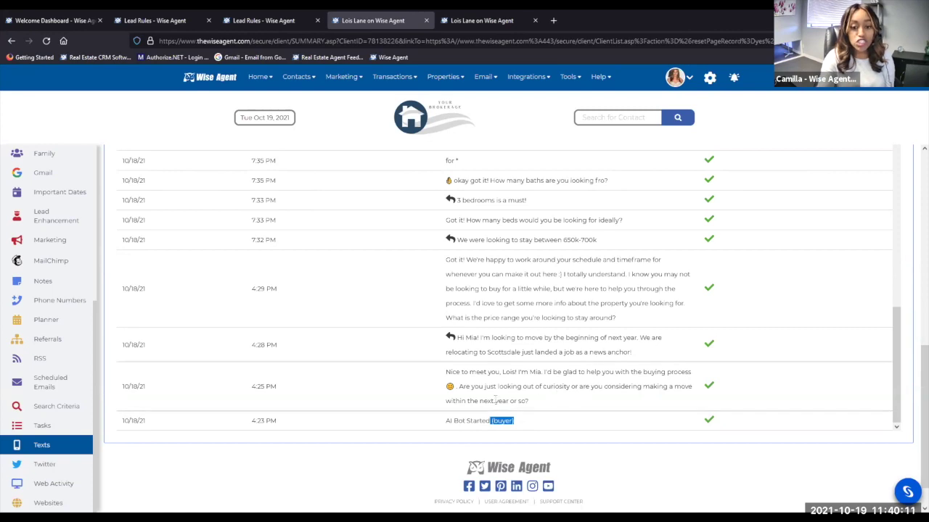
scroll(508, 377, "up", 2)
scroll(465, 348, "down", 2)
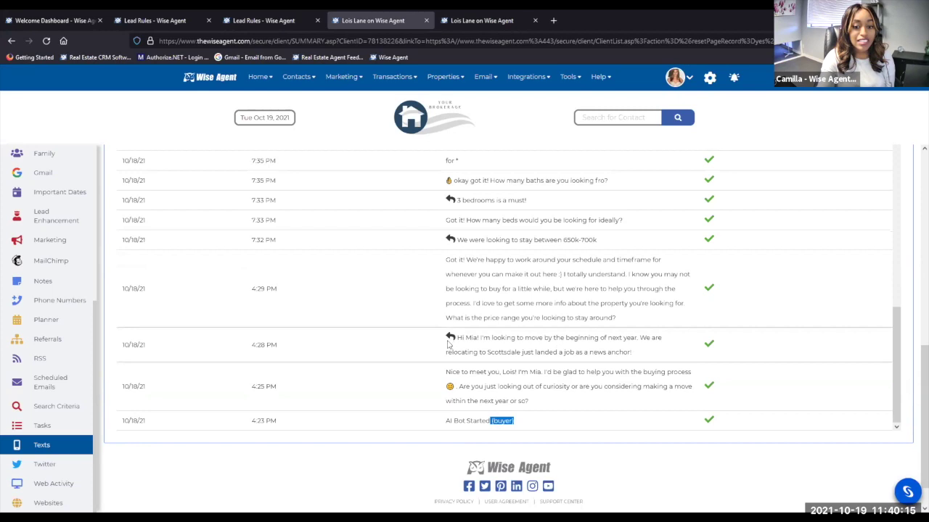
scroll(664, 379, "up", 4)
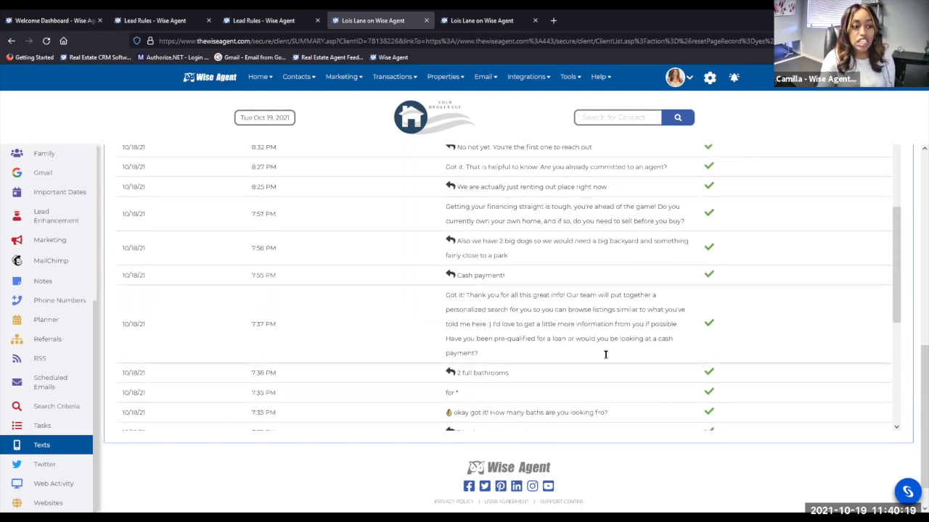
- Go back up the contact record to examine its assigned categories and contact details
scroll(653, 363, "up", 3)
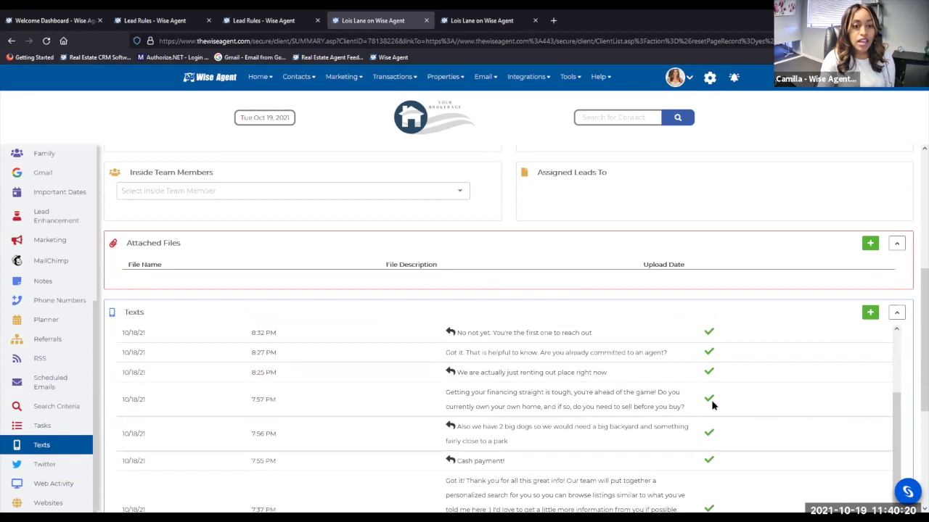
scroll(466, 201, "up", 1)
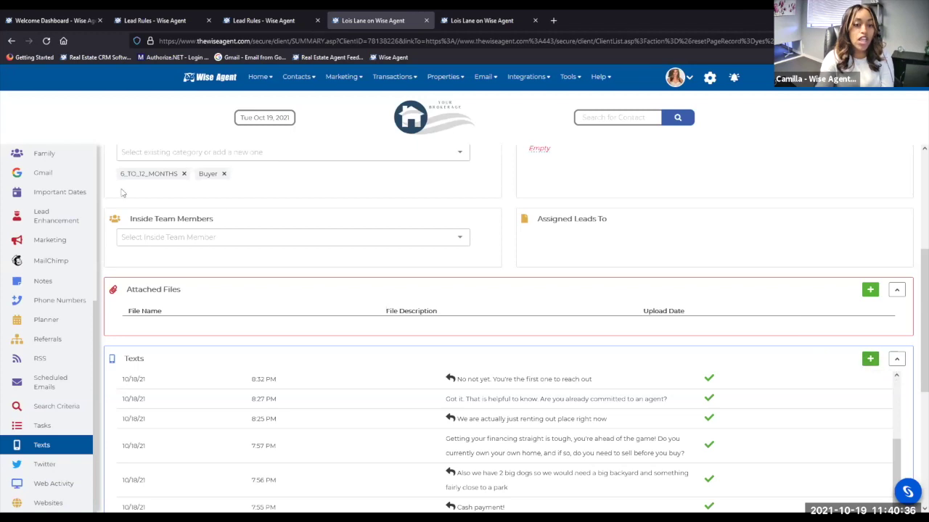
scroll(328, 403, "up", 2)
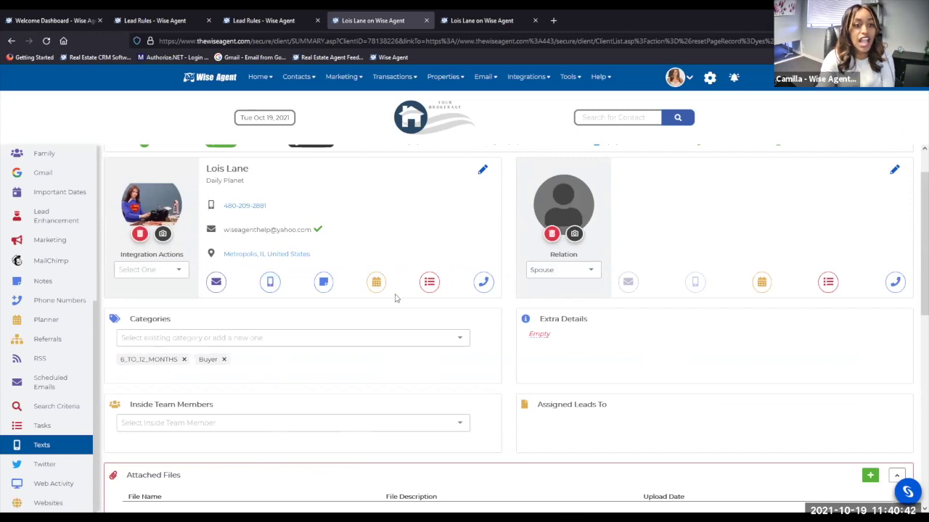
scroll(348, 286, "up", 1)
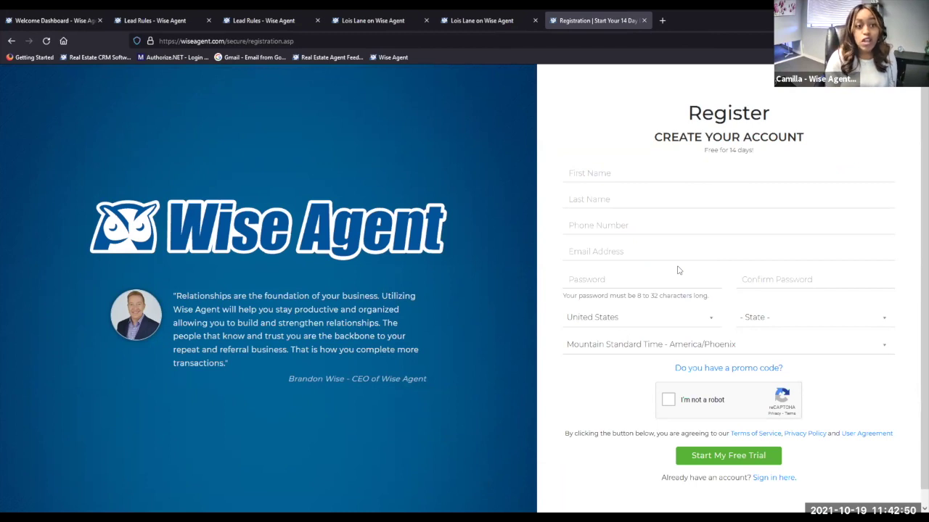
- Copy the web address of the Wise Agent free trial registration page
left_click(334, 42)
right_click(336, 43)
left_click(349, 98)
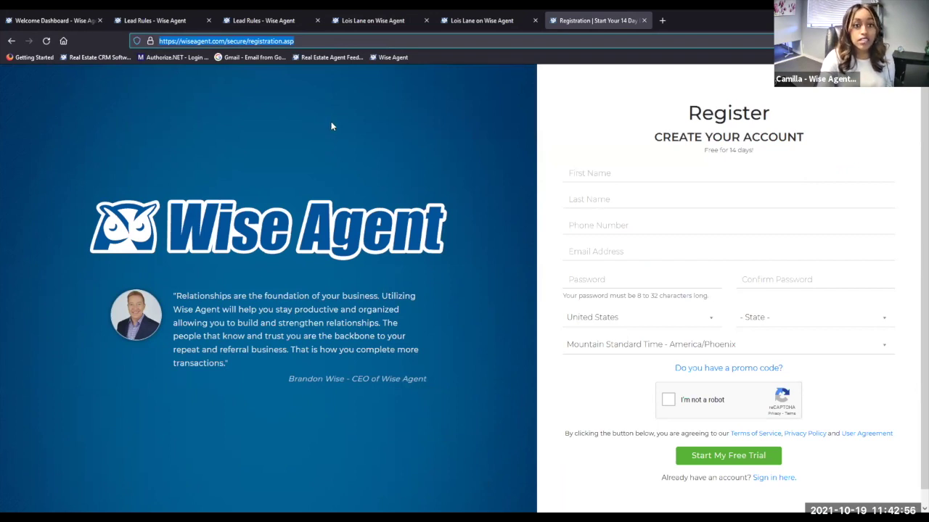
- Return to the Welcome Dashboard and open the Online Classes page to view the schedule of live classes
left_click(73, 22)
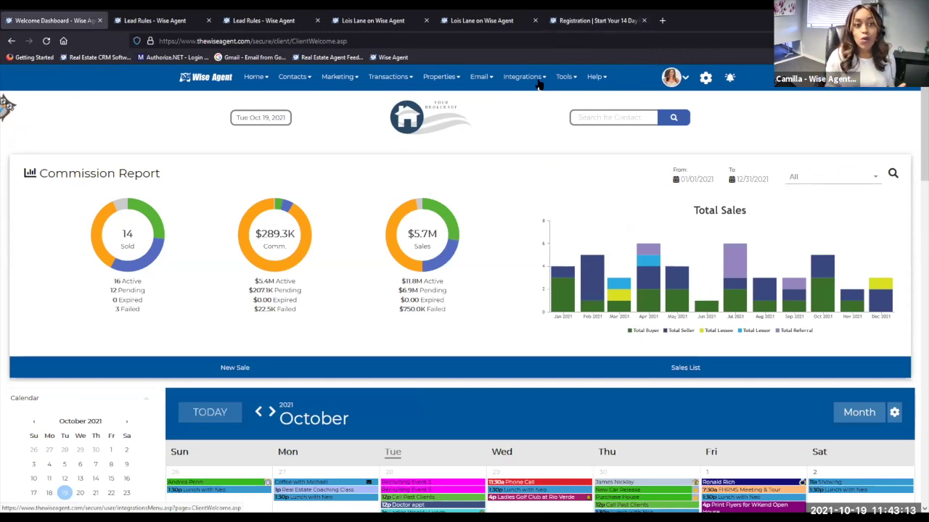
left_click(596, 83)
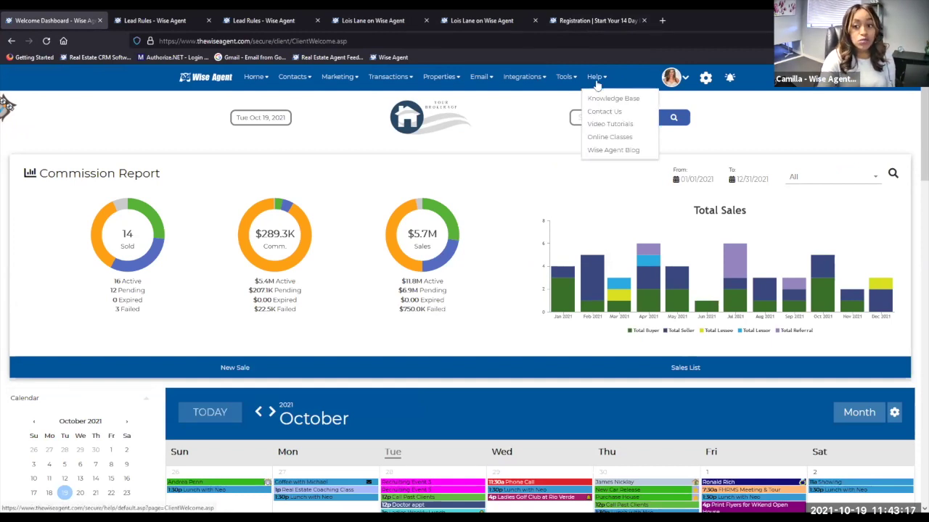
left_click(602, 137)
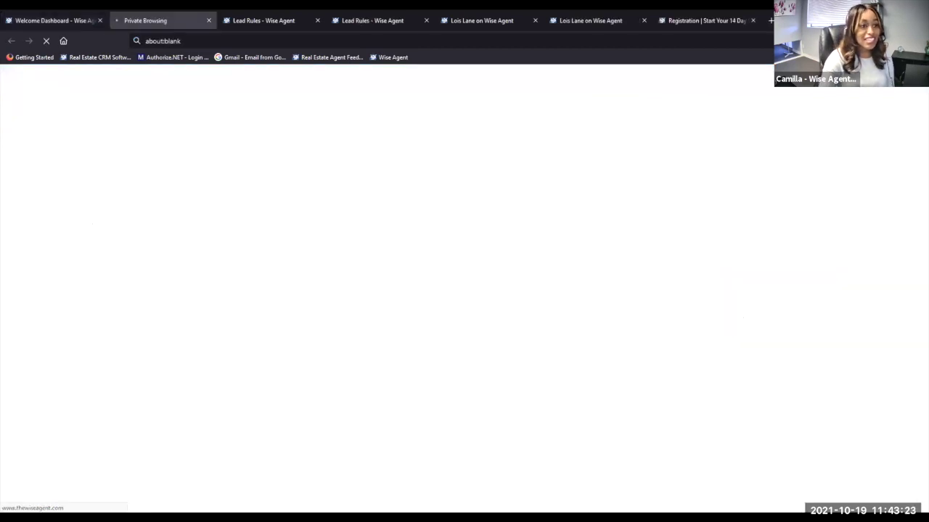
scroll(325, 271, "down", 2)
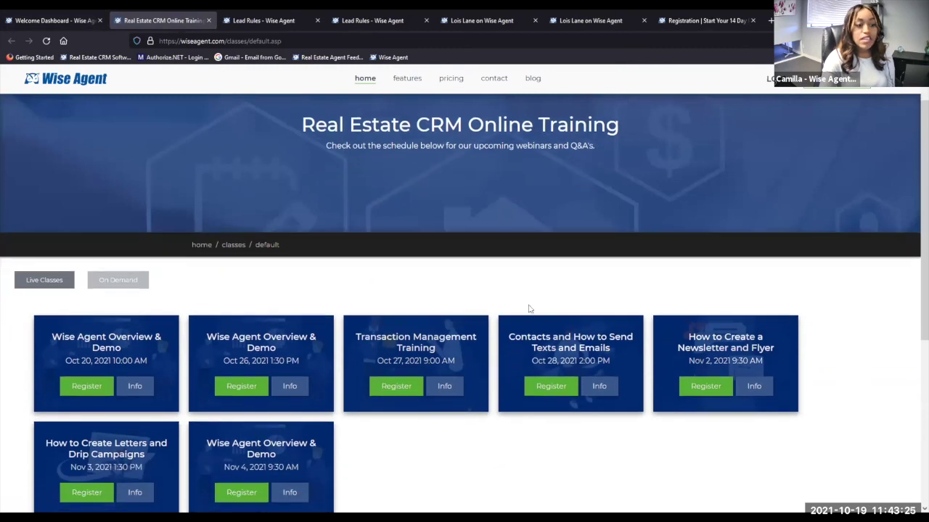